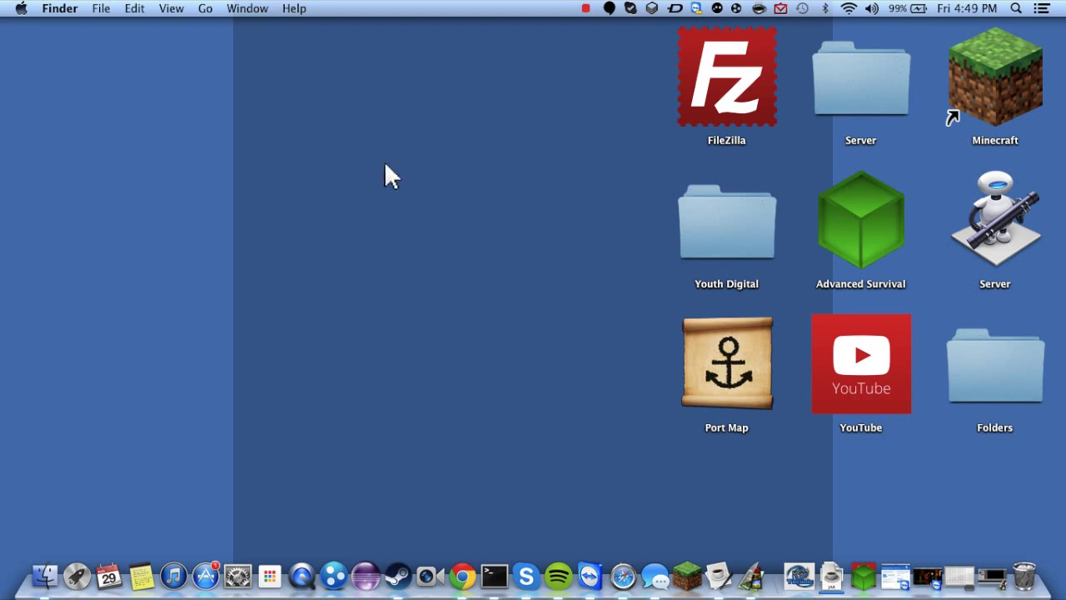
Drag-select on the desktop, then open and dismiss the desktop shortcut menu.
left_click_drag(154, 80, 424, 349)
right_click(414, 203)
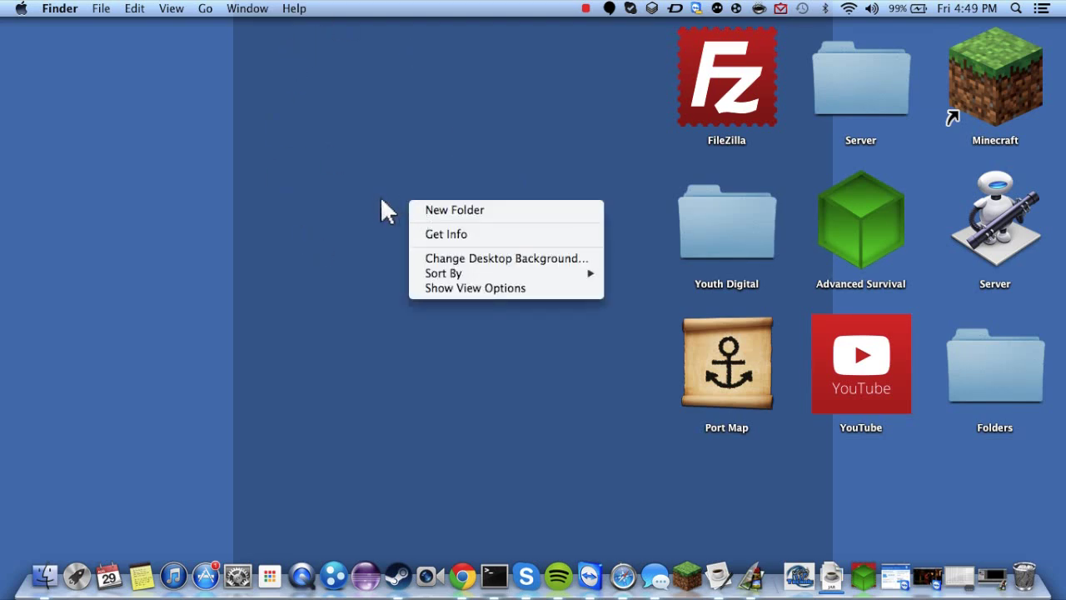
left_click(381, 194)
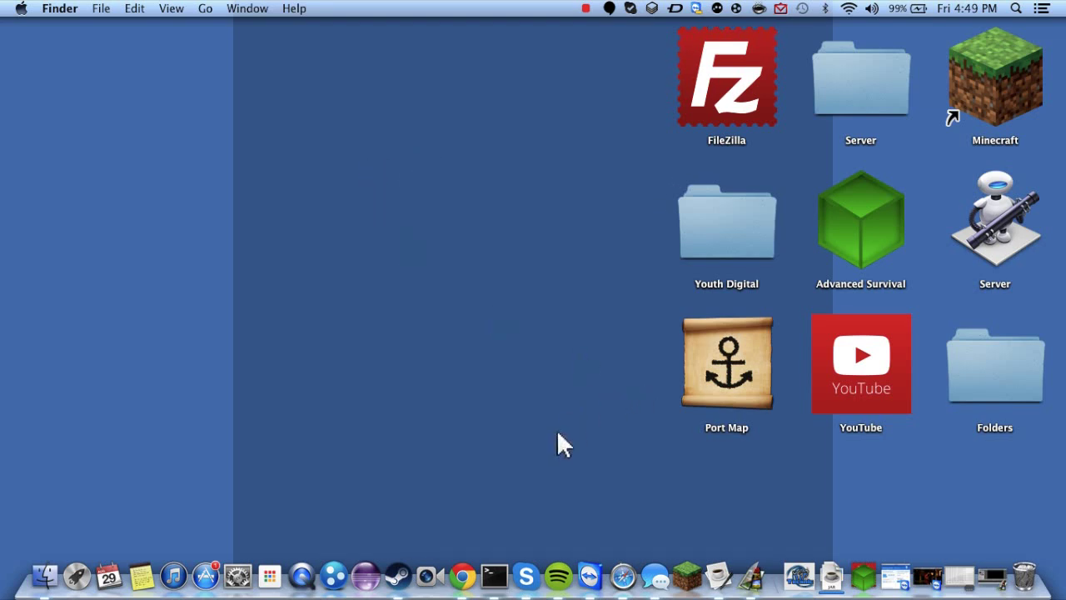
In Skype, open the recent contact's chat with the Mousecape releases link and Untitled-2-1.png.
left_click(526, 573)
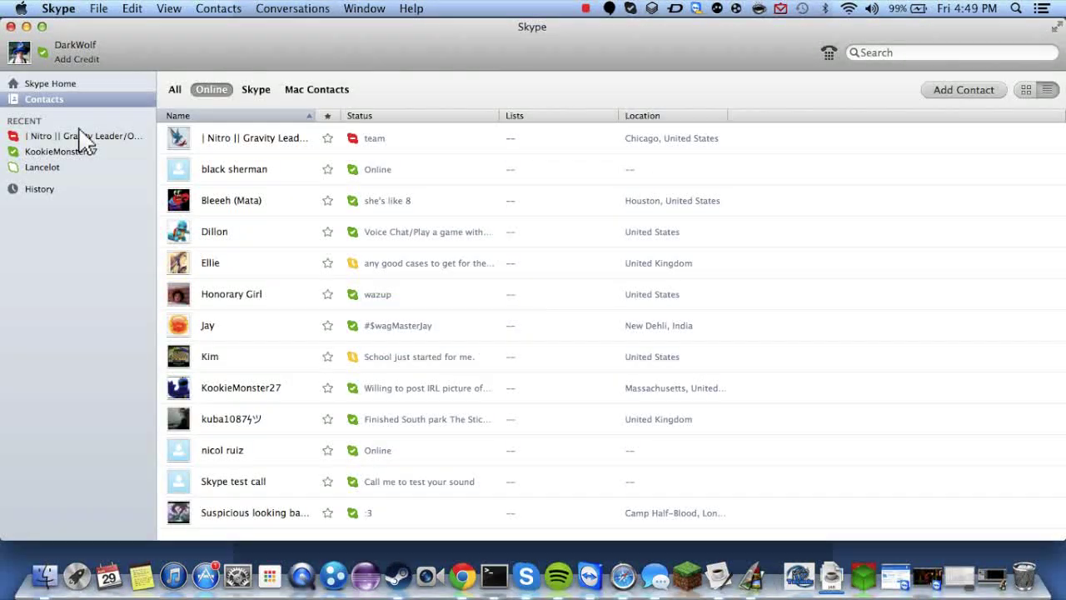
left_click(81, 137)
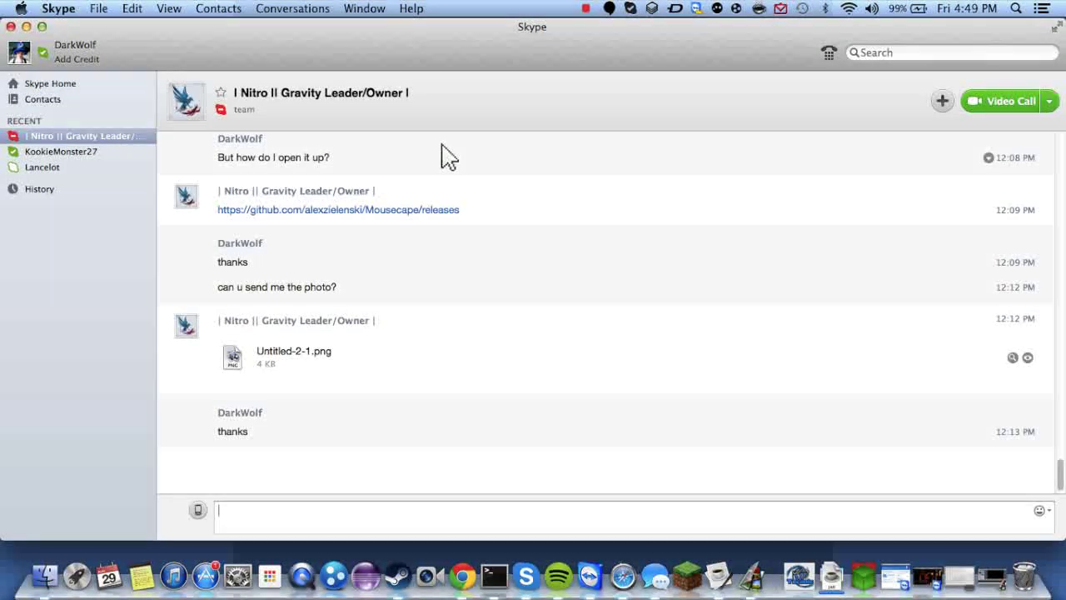
scroll(442, 158, "up", 5)
scroll(441, 210, "up", 5)
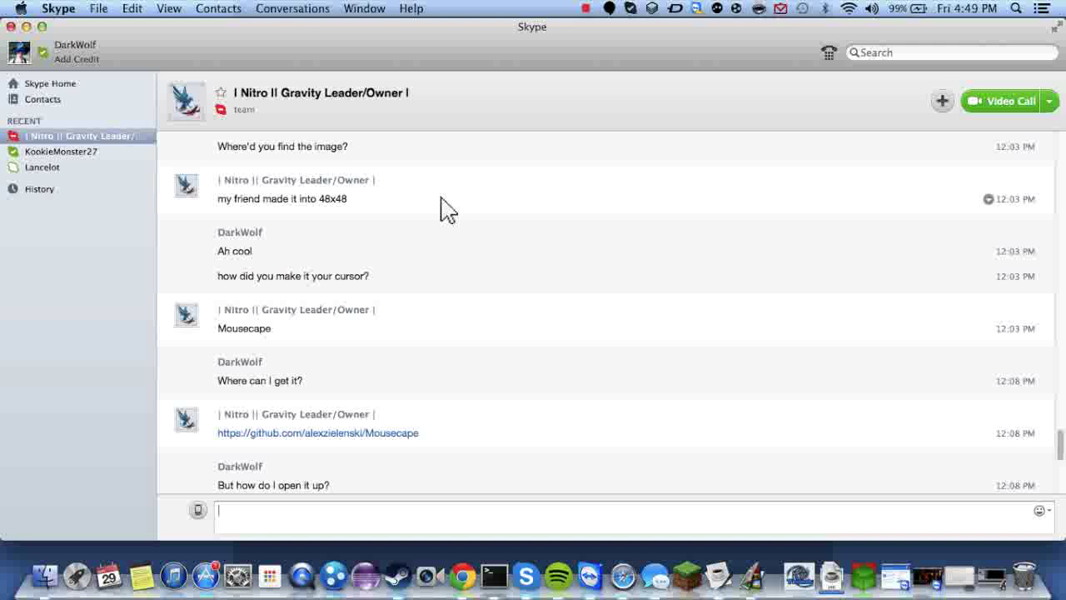
scroll(441, 210, "down", 5)
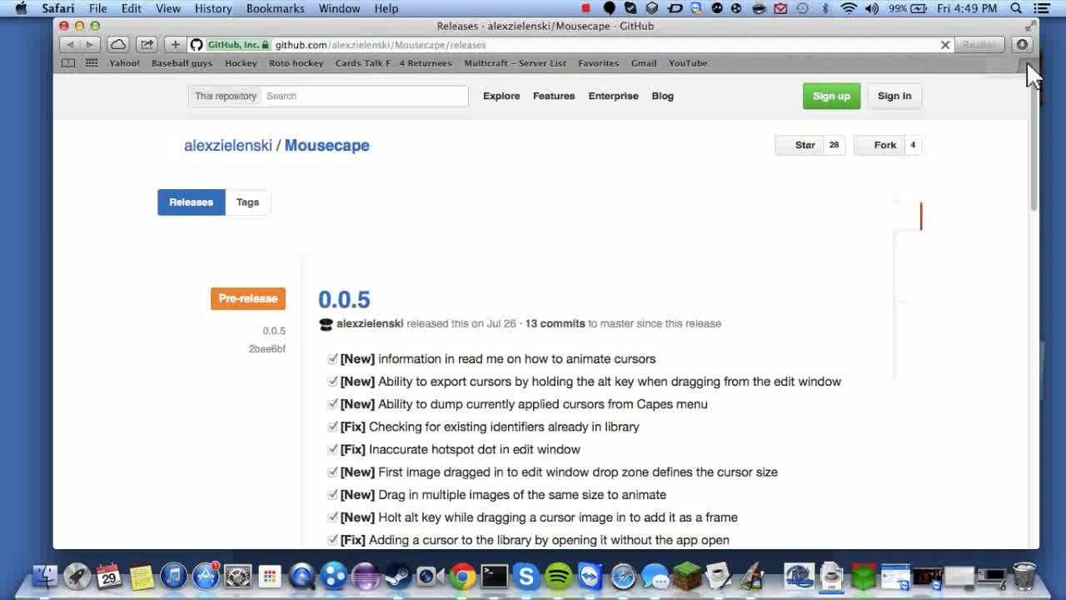
Clear Safari's downloads list, then scroll down the Mousecape 0.0.5 release notes.
left_click(1024, 45)
left_click(1030, 75)
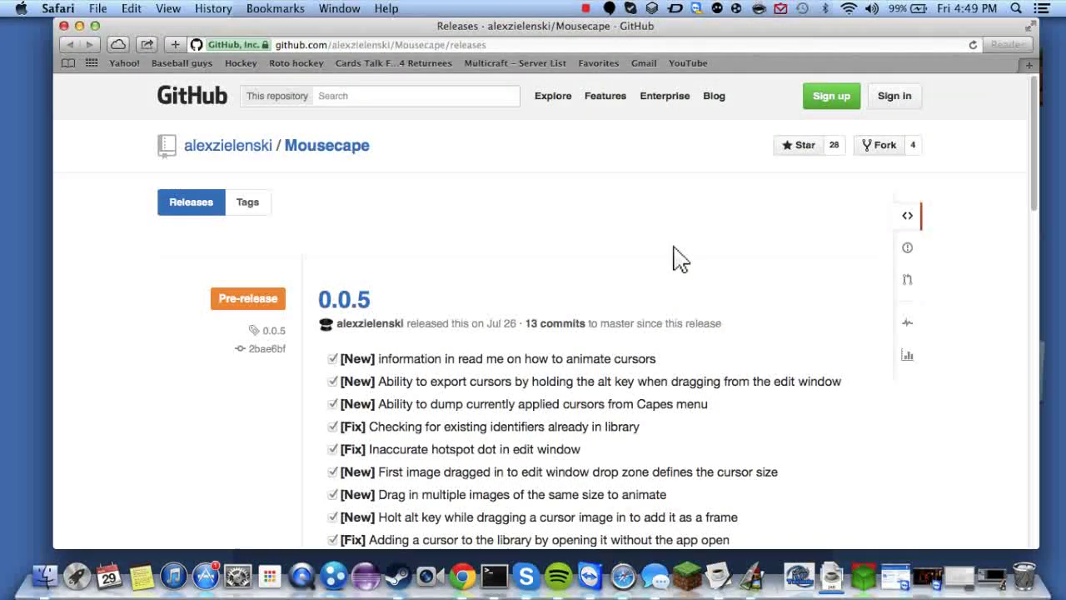
scroll(675, 250, "down", 1)
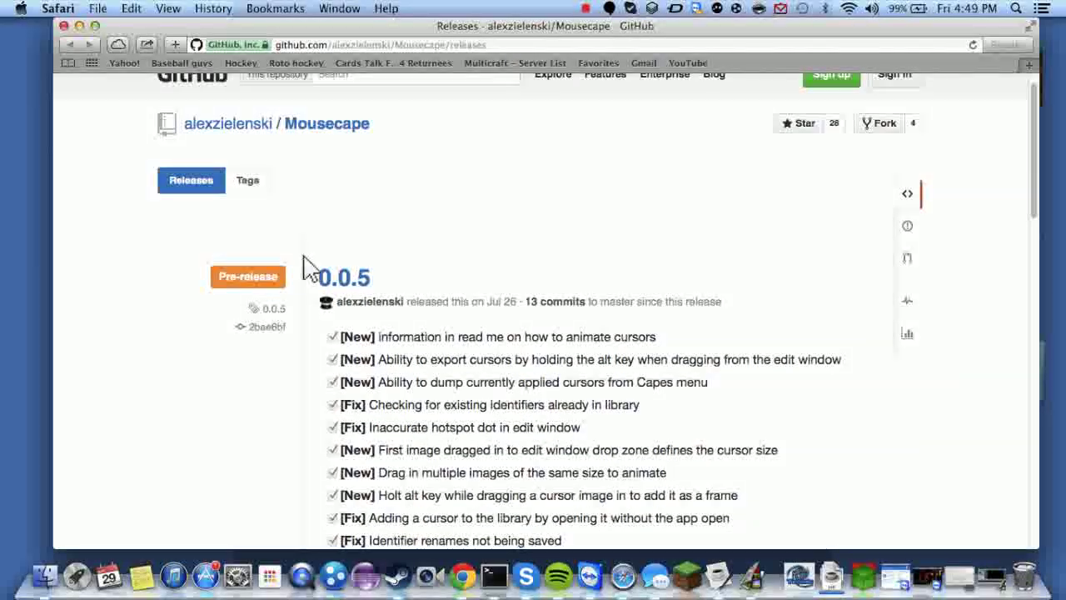
scroll(296, 242, "down", 1)
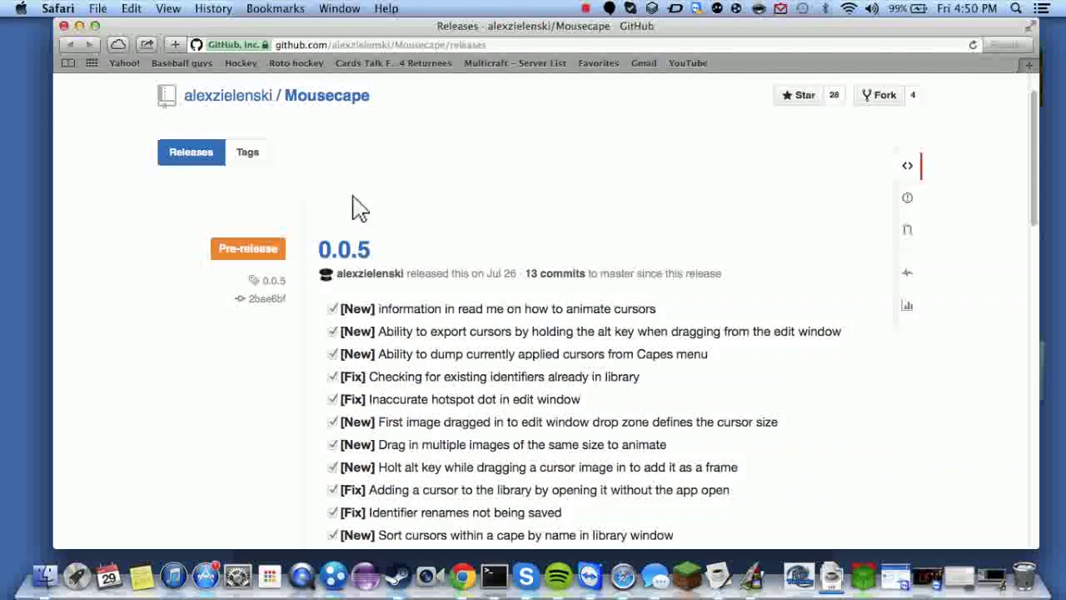
Minimize Safari, then reveal Skype's shared Untitled-2-1.png in the Finder Downloads folder.
left_click(80, 25)
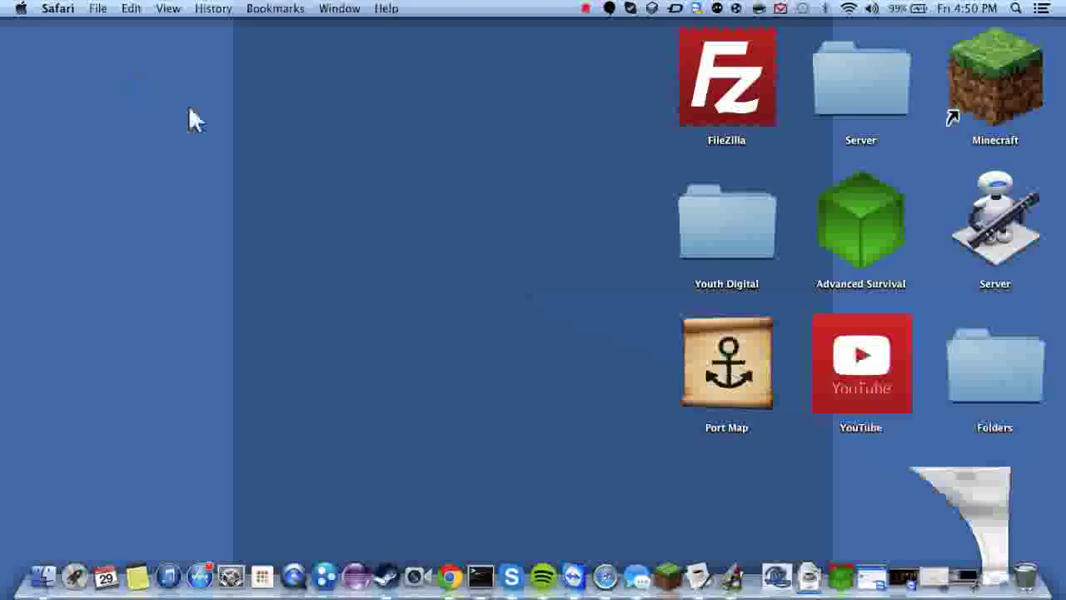
left_click(591, 10)
left_click(602, 55)
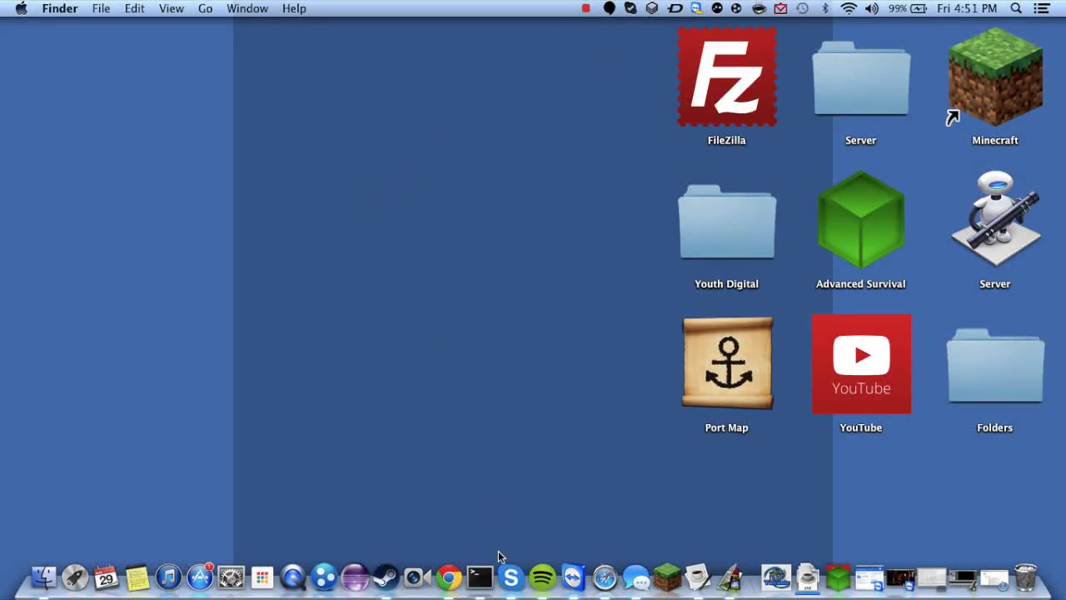
left_click(512, 578)
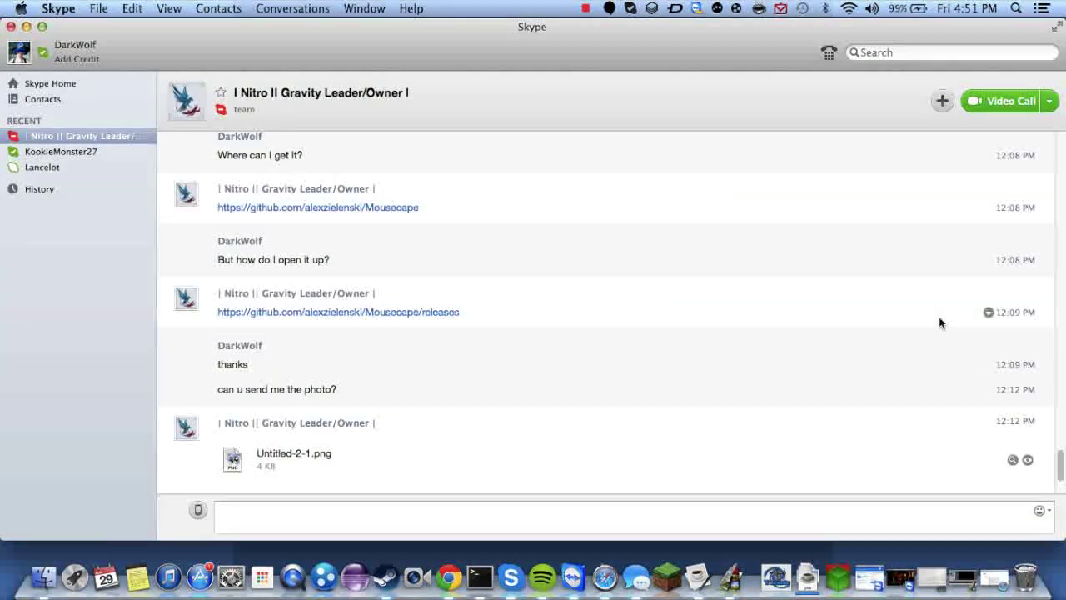
left_click(1013, 459)
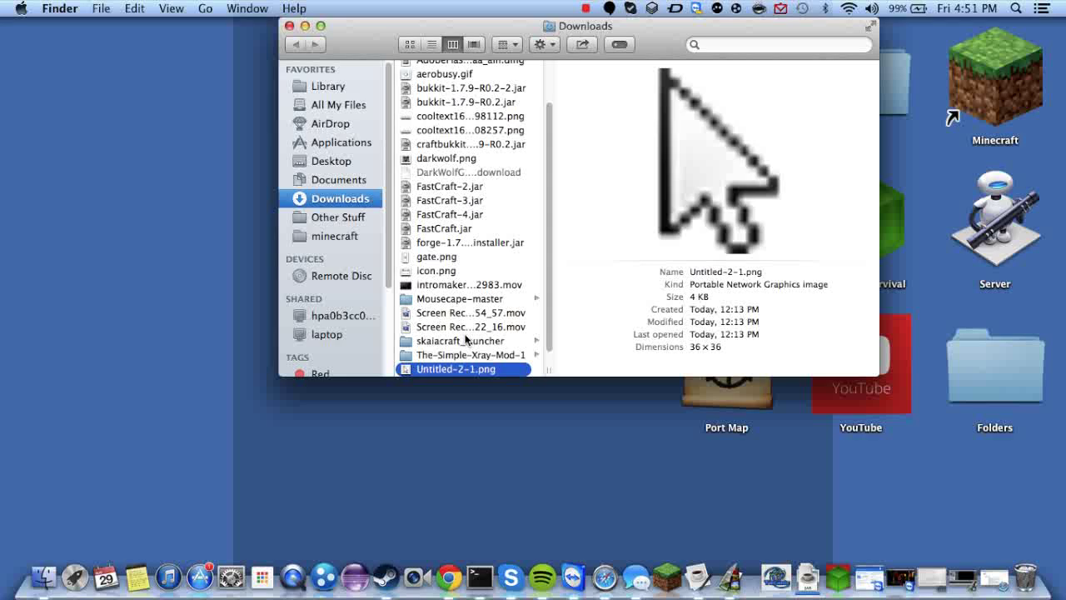
Close the Finder Downloads window to leave only the desktop.
left_click(290, 26)
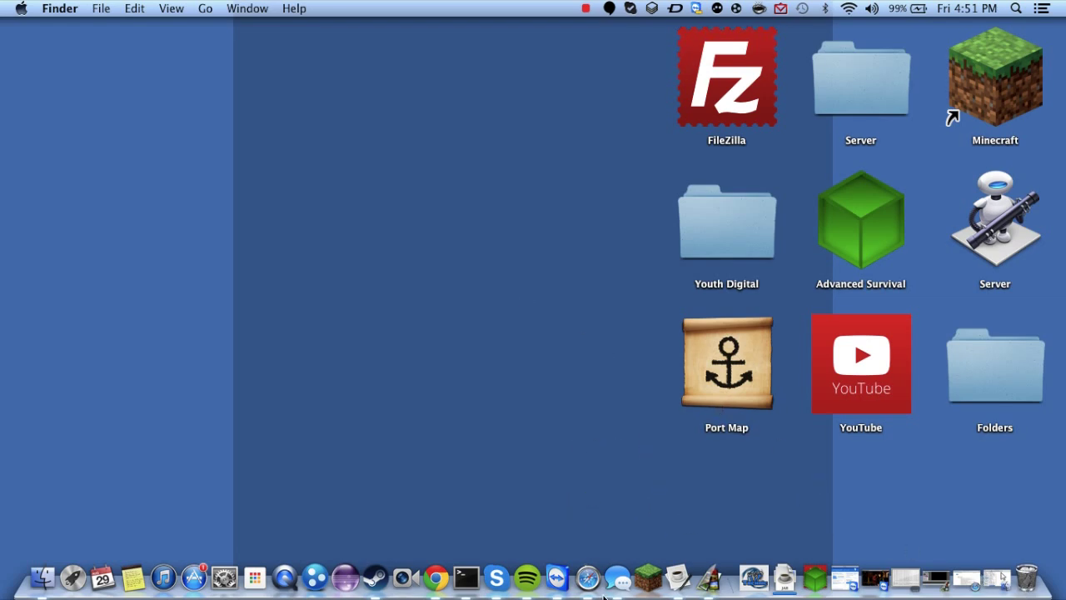
Restore the minimized Mousecape releases page and scroll down to the 0.0.5 downloads.
left_click(595, 588)
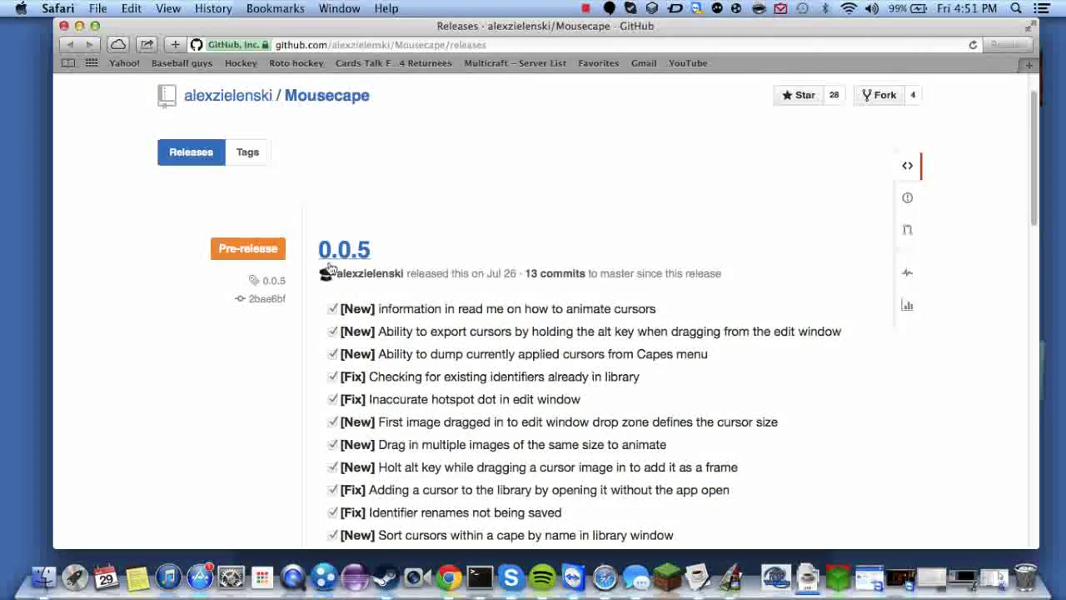
scroll(323, 271, "down", 5)
scroll(411, 390, "up", 5)
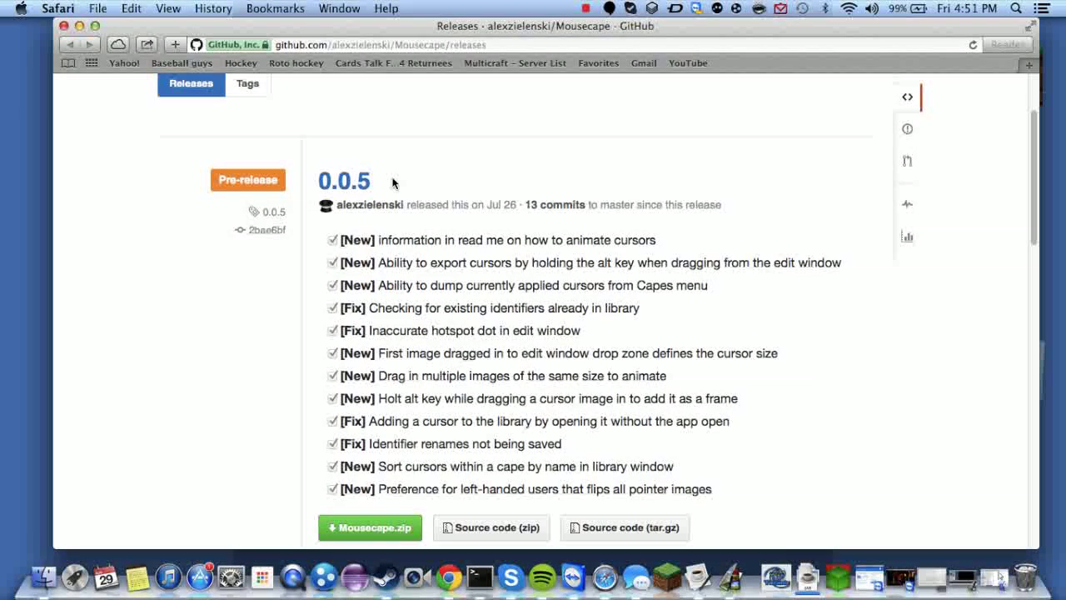
scroll(393, 182, "up", 2)
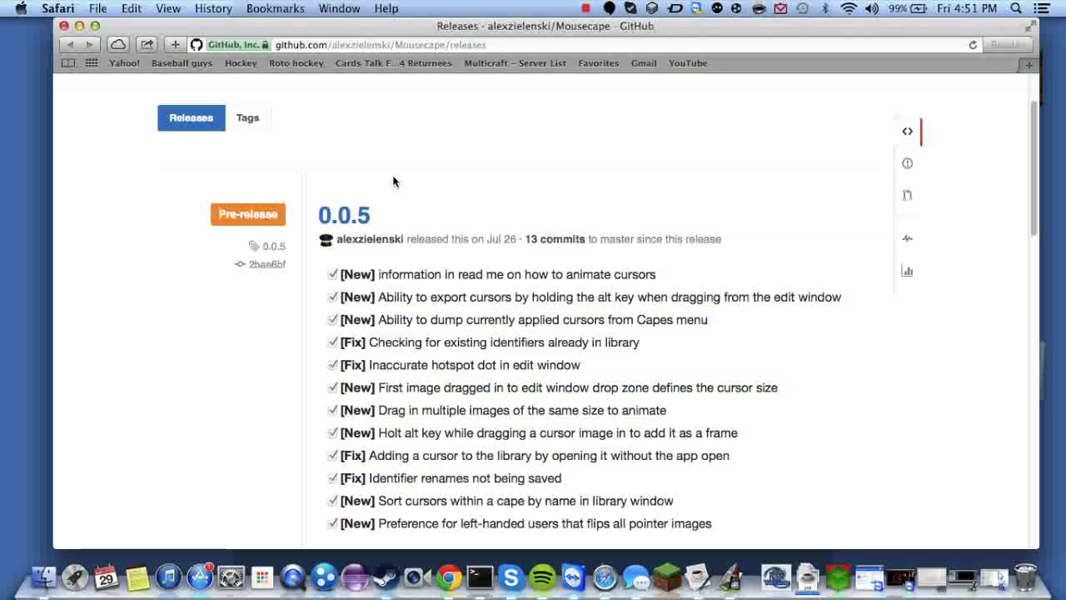
scroll(393, 182, "down", 1)
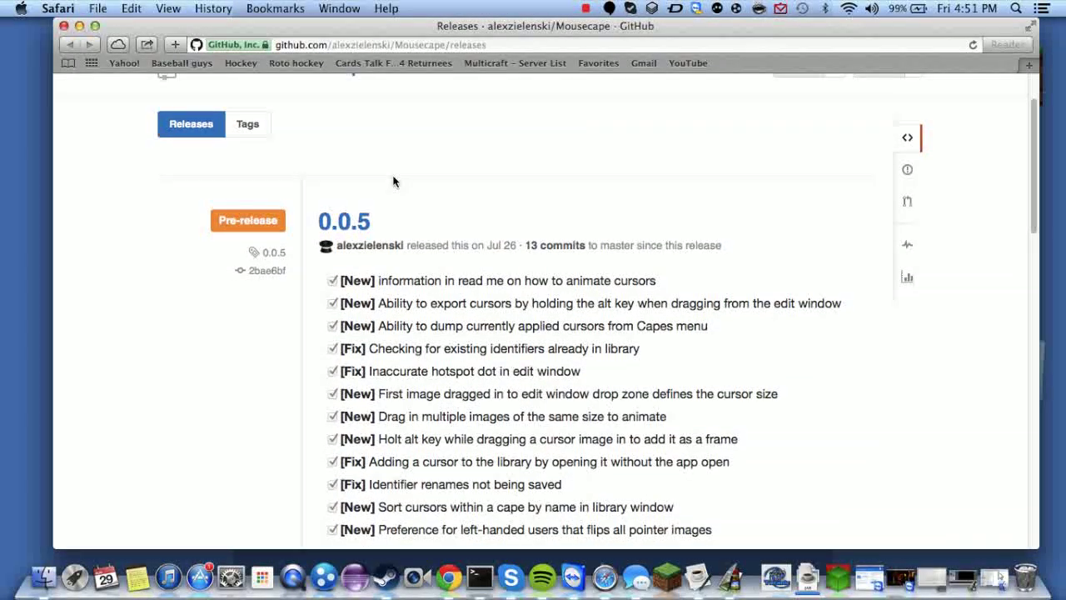
scroll(394, 182, "down", 1)
scroll(395, 182, "down", 1)
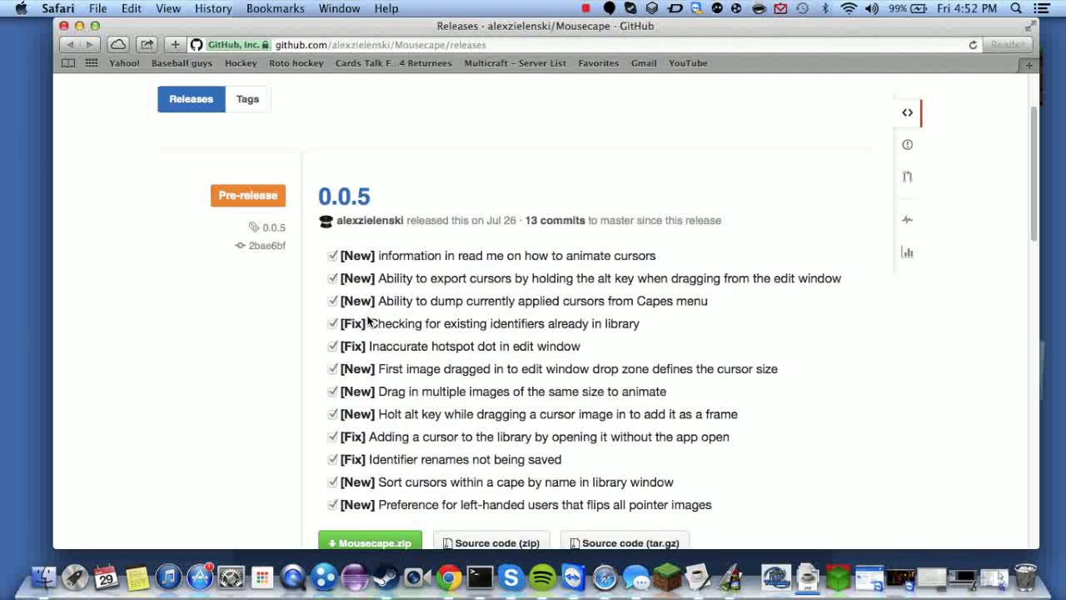
scroll(373, 392, "down", 5)
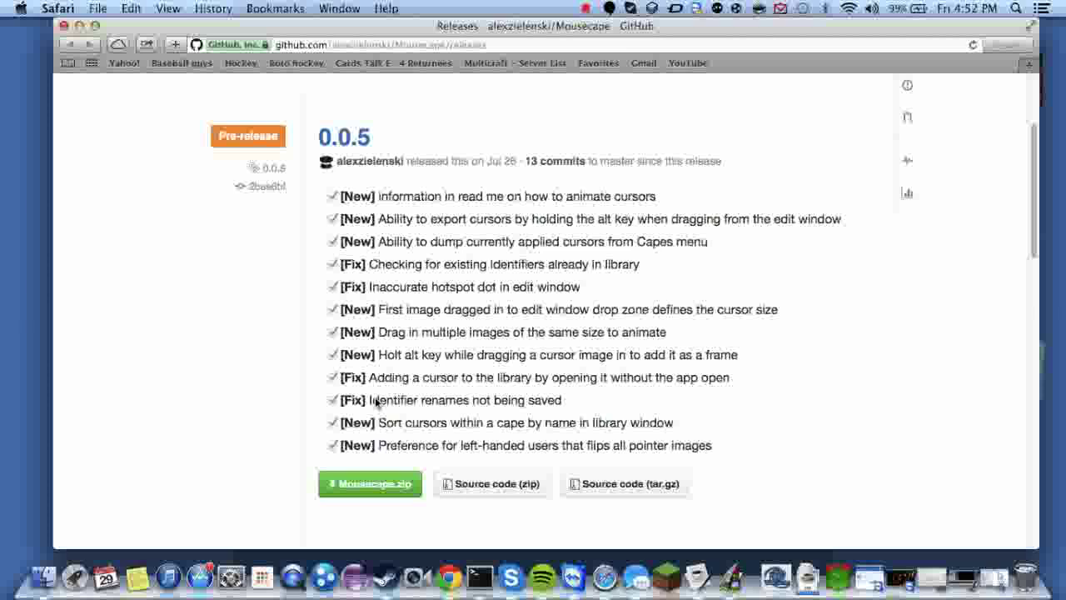
Download Mousecape.zip and open the Mousecape app from Safari's downloads list.
left_click(382, 485)
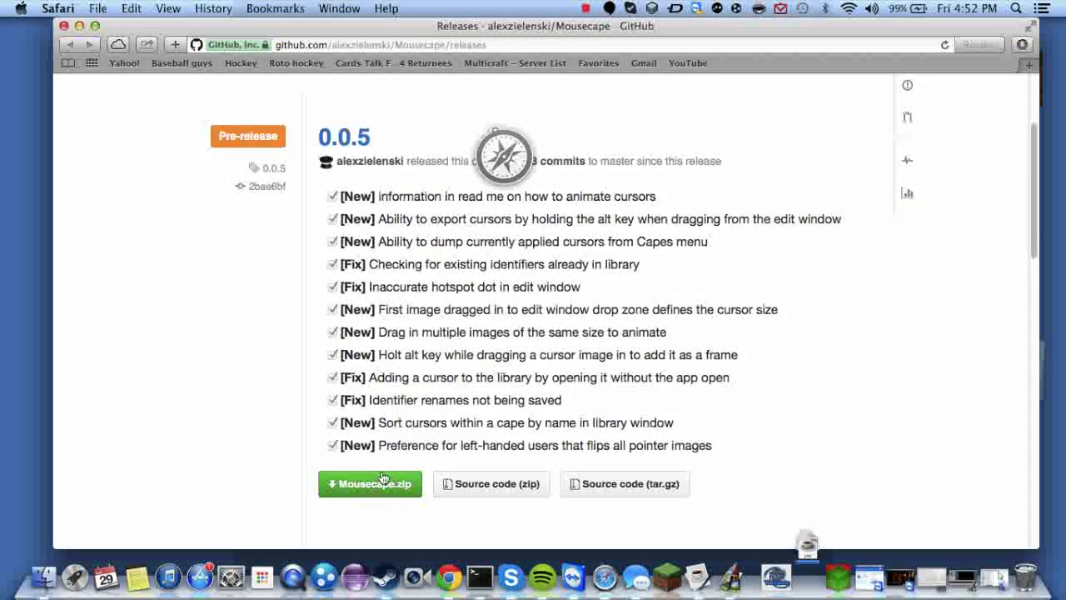
left_click(1022, 44)
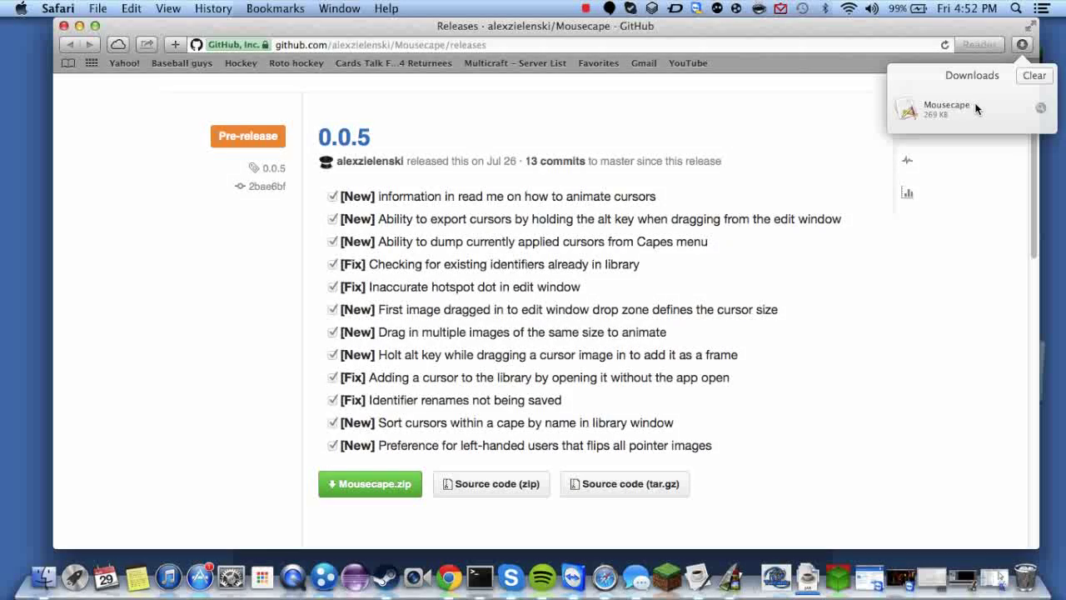
double_click(976, 107)
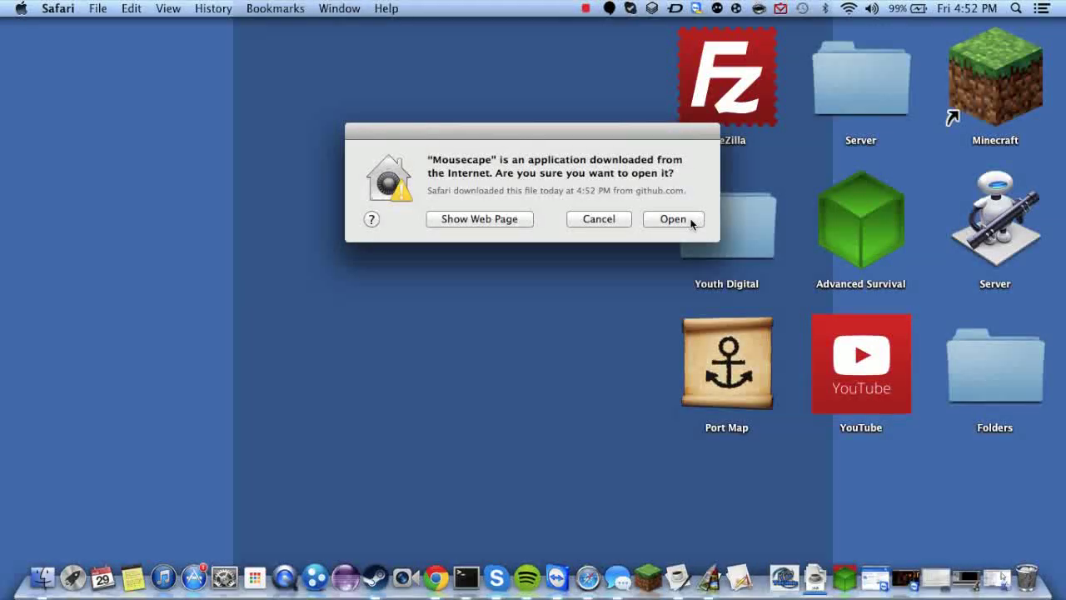
Confirm opening the downloaded Mousecape app and move its window to the left.
left_click(673, 219)
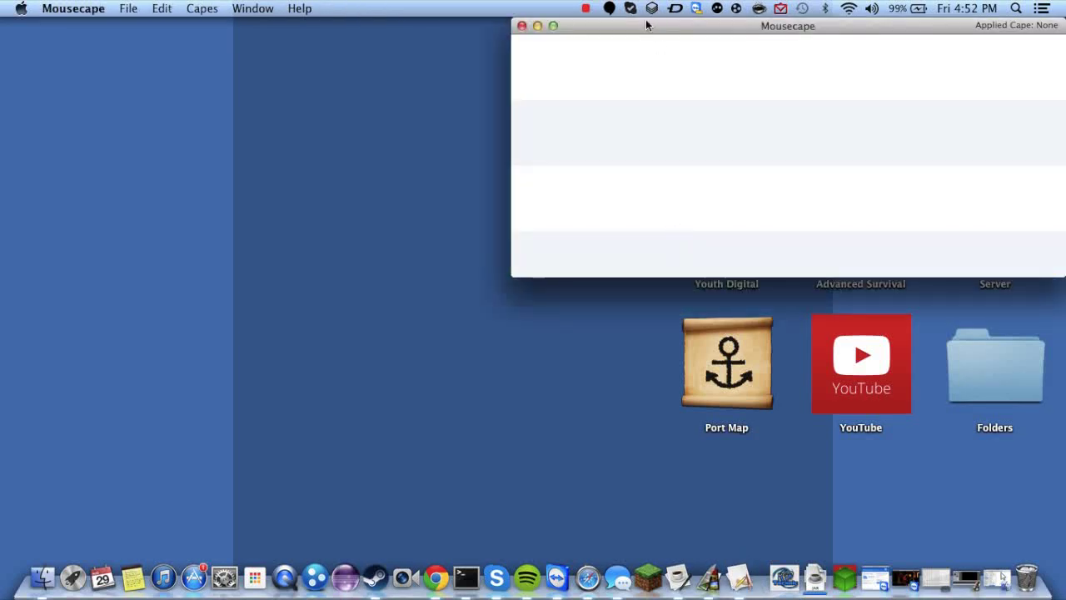
left_click_drag(646, 25, 330, 25)
right_click(332, 88)
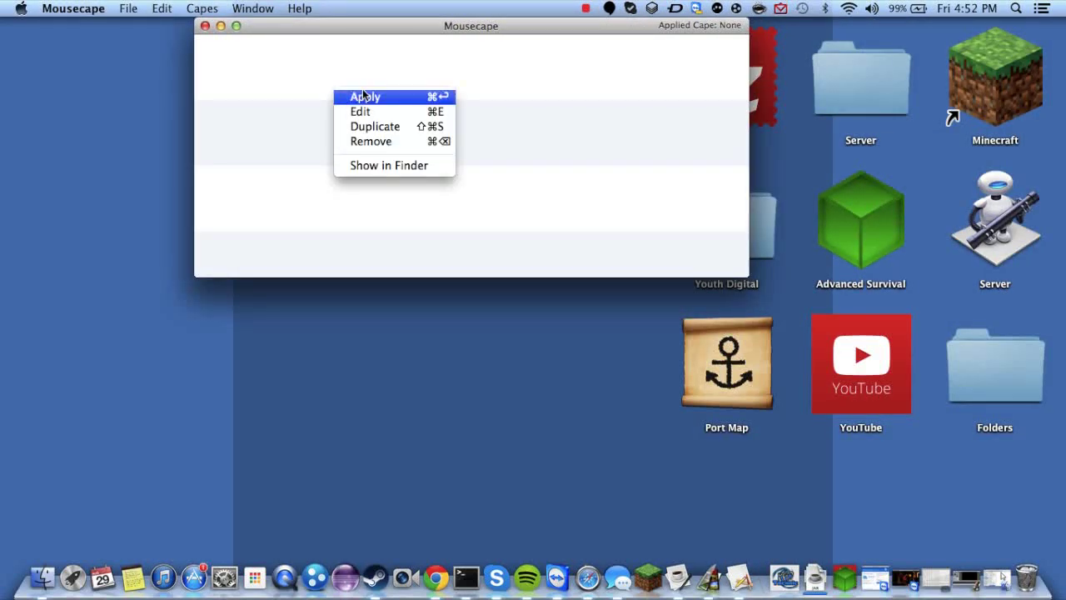
left_click(307, 129)
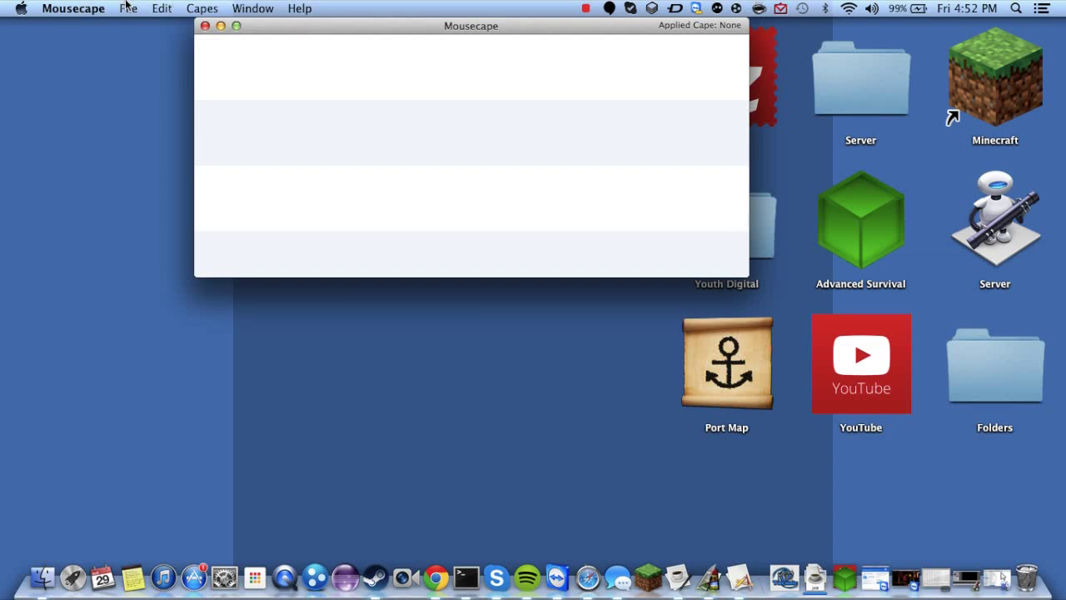
Create an Unnamed cape with File > New Cape and bring up its actions menu.
left_click(127, 6)
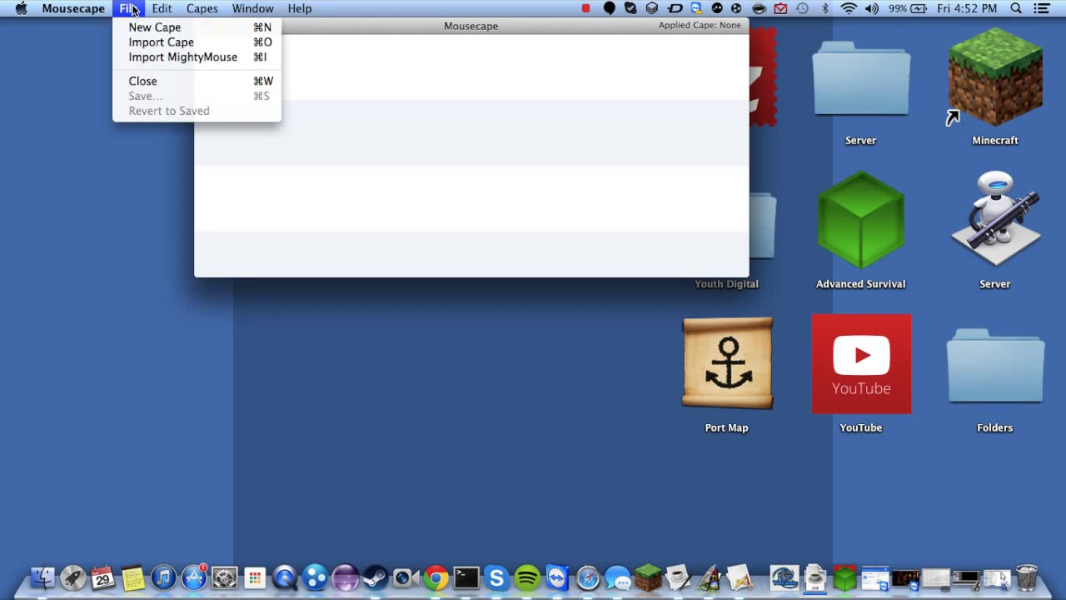
left_click(141, 29)
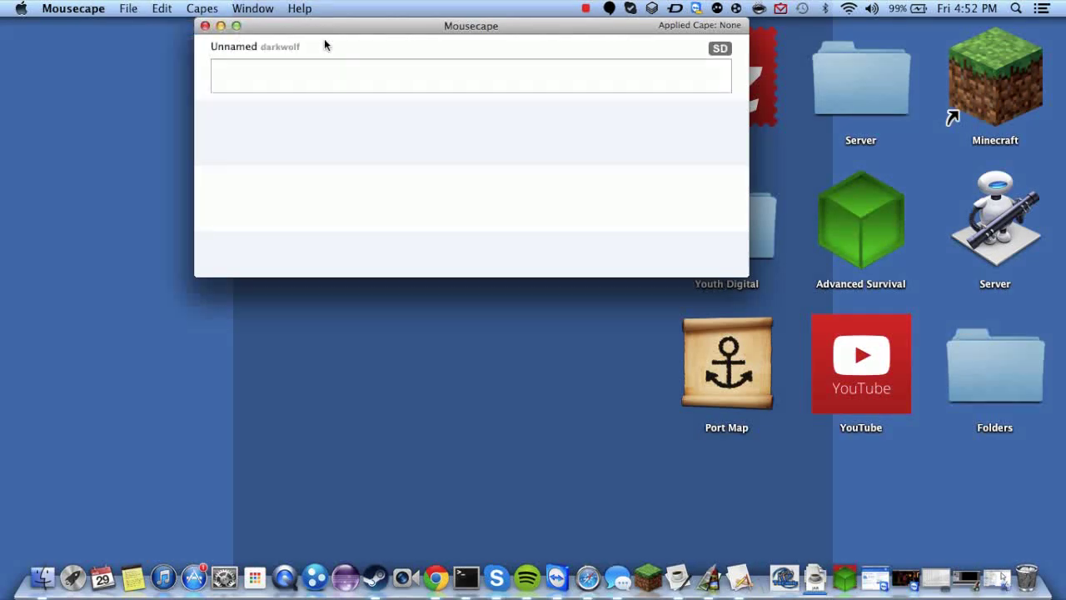
left_click(305, 68)
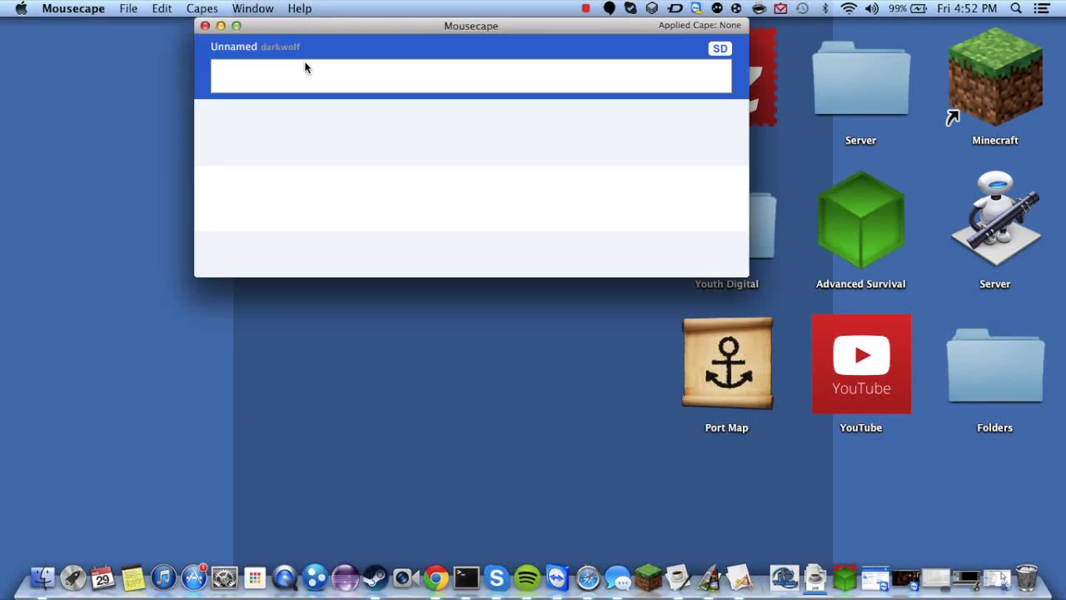
right_click(305, 67)
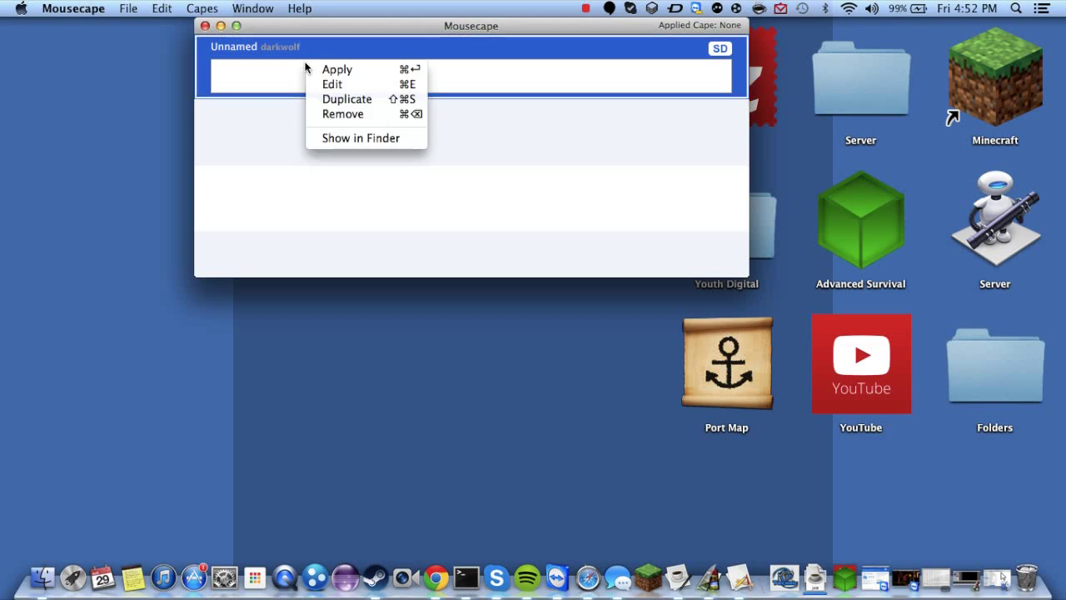
Edit the Unnamed cape and rename it to Cursor.
left_click(346, 85)
left_click(546, 222)
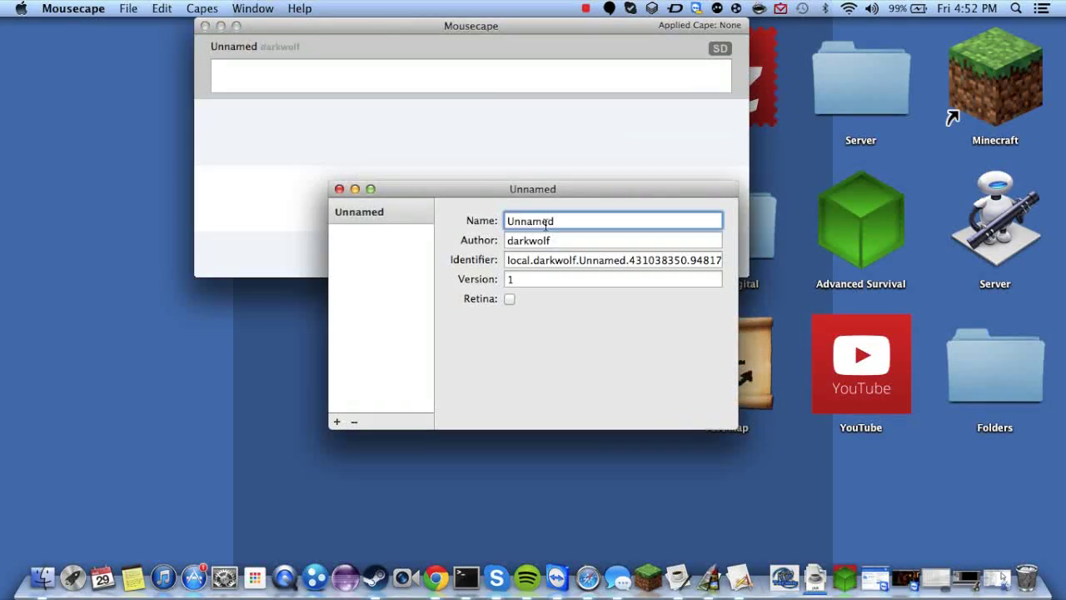
double_click(545, 222)
type("Mouse")
key("super+a")
type("C")
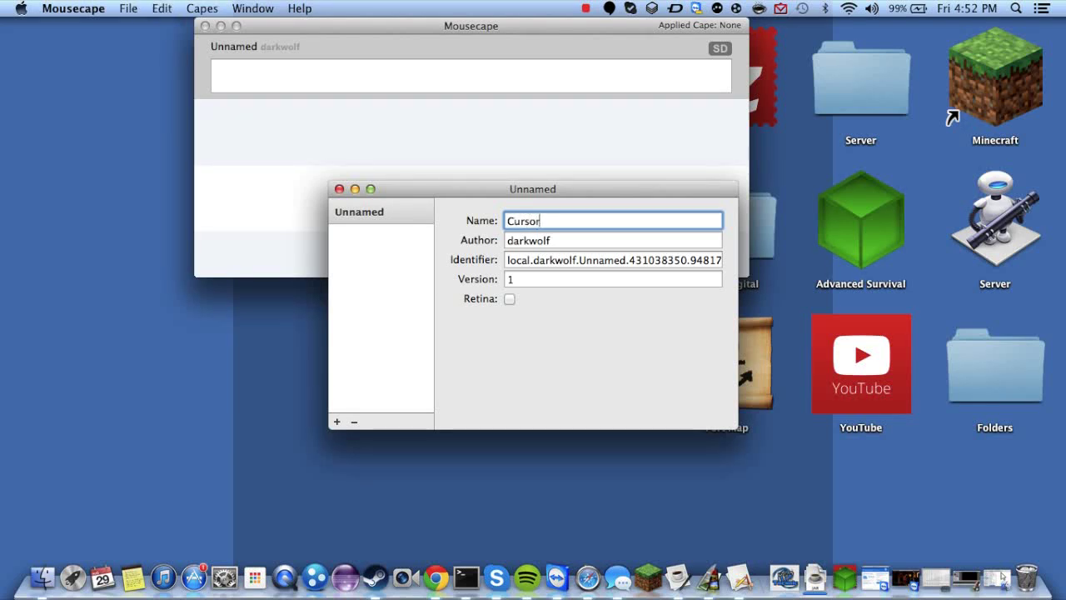
key("super+s")
left_click(359, 274)
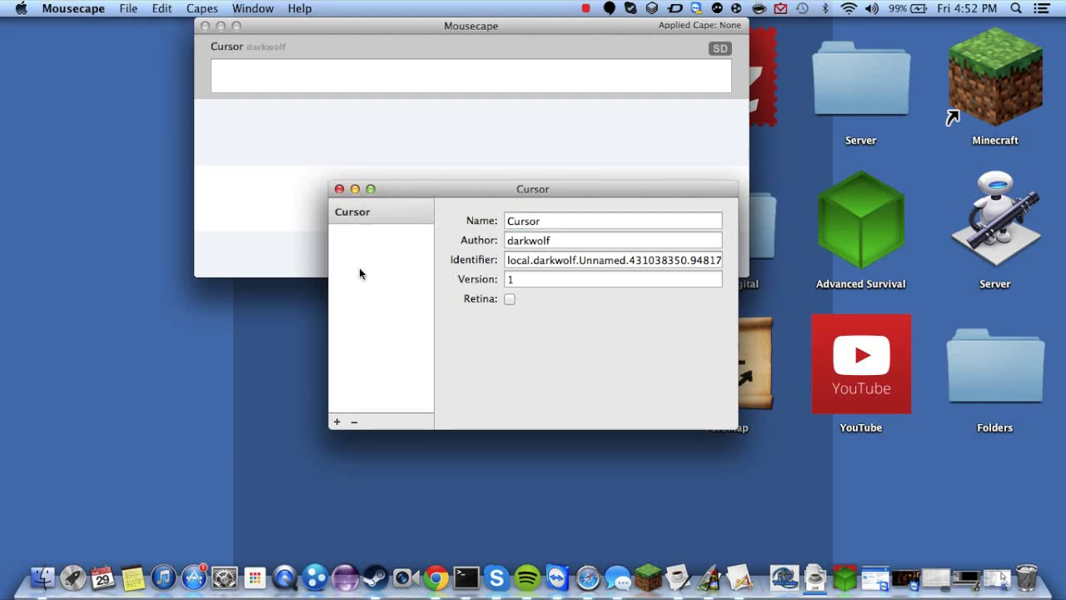
Add a new cursor entry to the cape and set its type to Arrow.
right_click(362, 245)
left_click(364, 240)
right_click(363, 239)
left_click(345, 309)
left_click(361, 239)
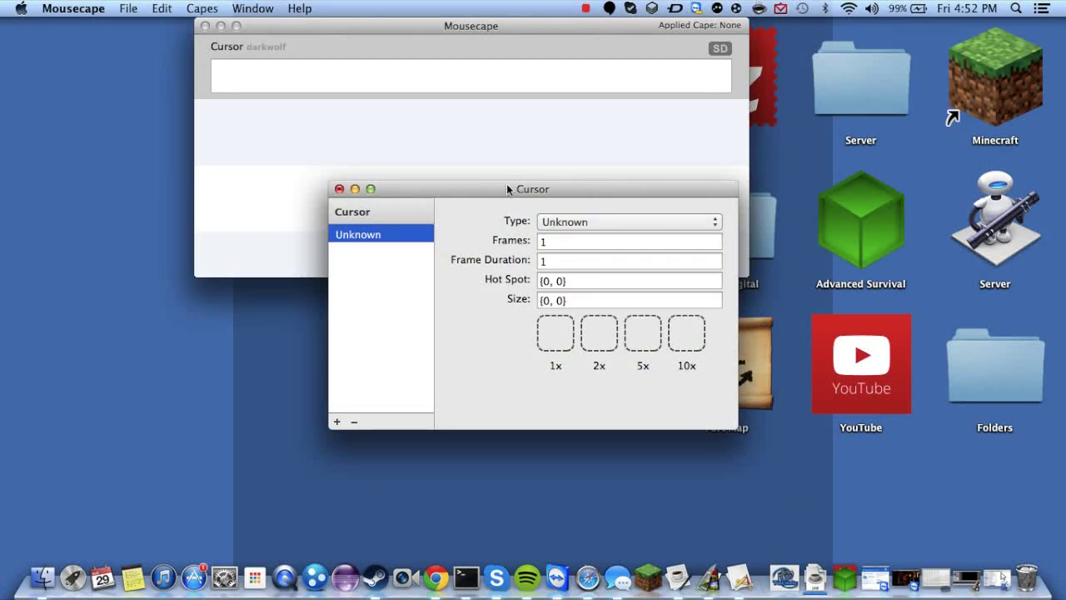
left_click(569, 223)
left_click(558, 248)
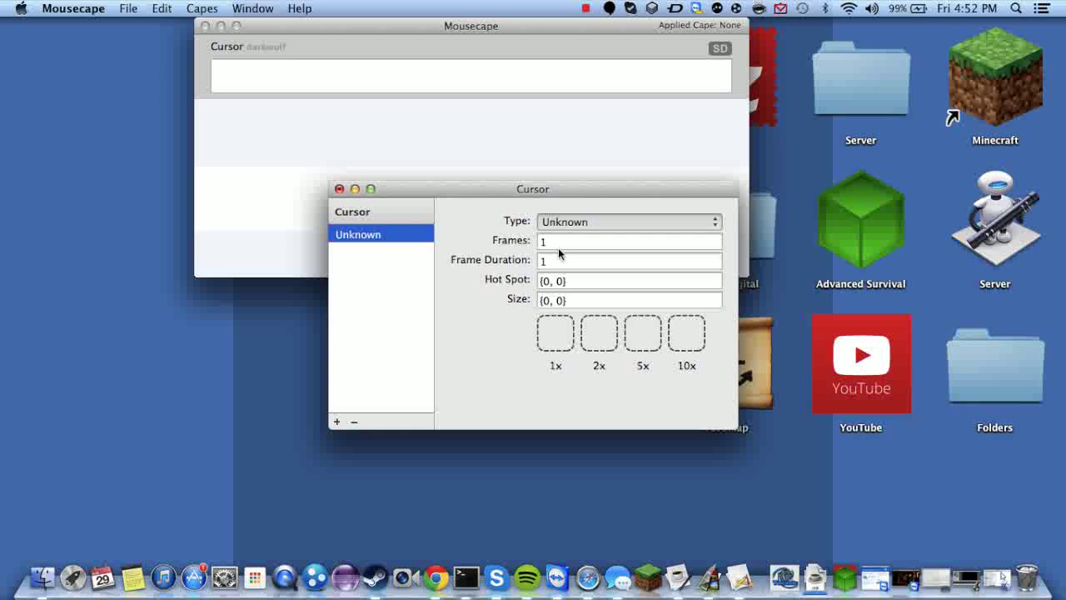
left_click(559, 240)
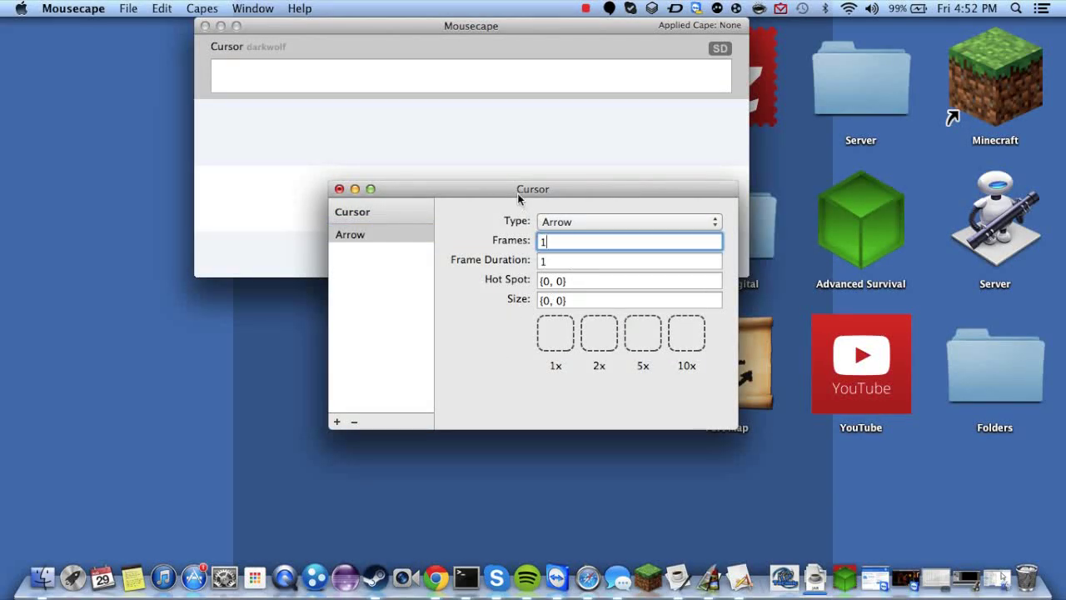
left_click_drag(518, 193, 476, 42)
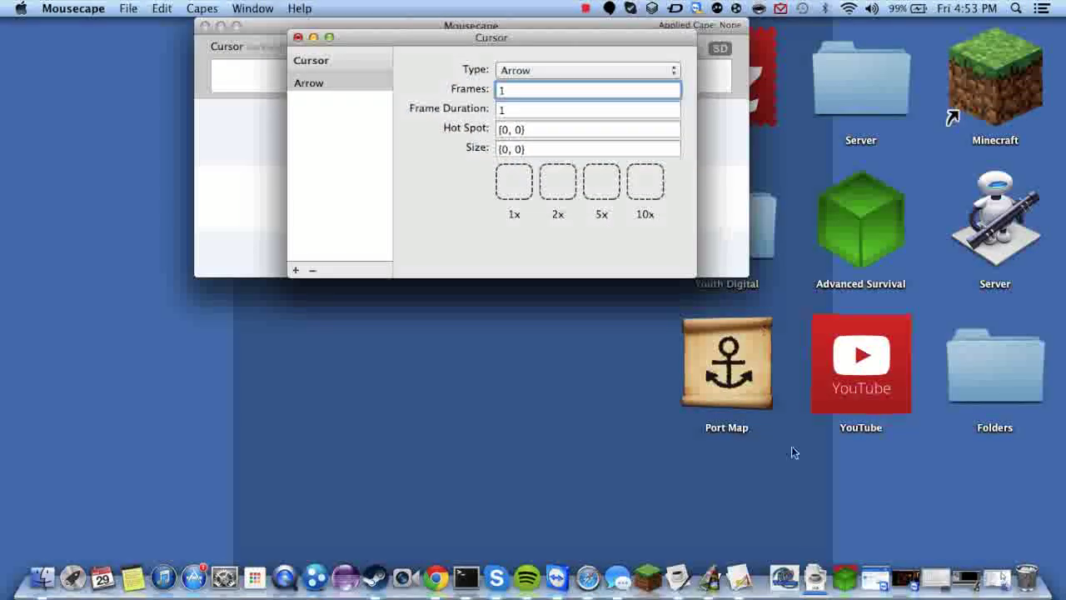
Give the Arrow cursor the 36×36 Untitled-2-1.png image at 1x and save the Cursor cape.
left_click(35, 591)
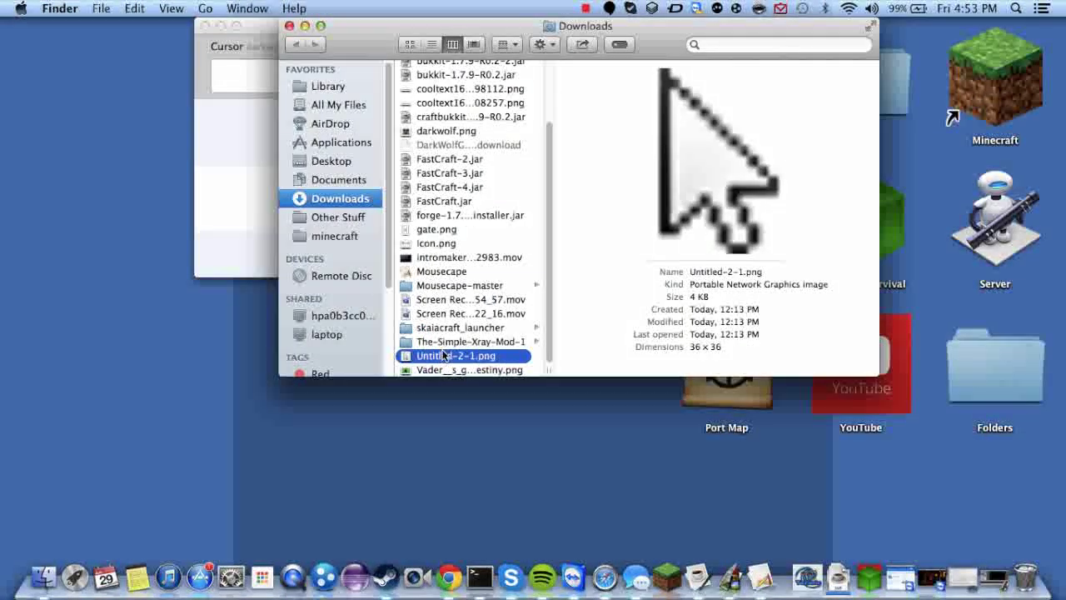
left_click_drag(444, 356, 500, 193)
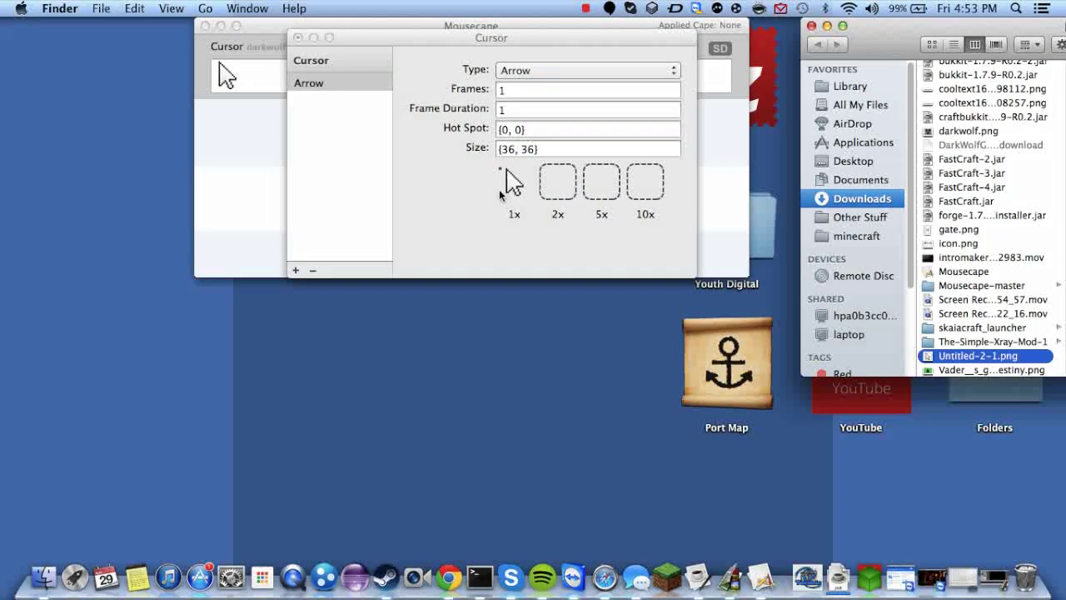
left_click(429, 209)
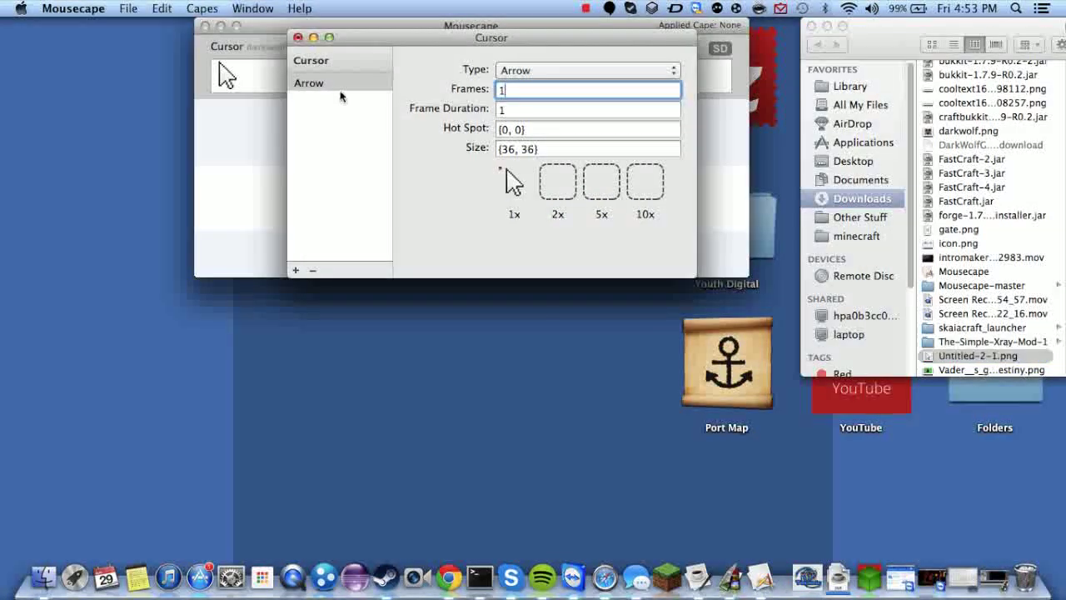
left_click(128, 9)
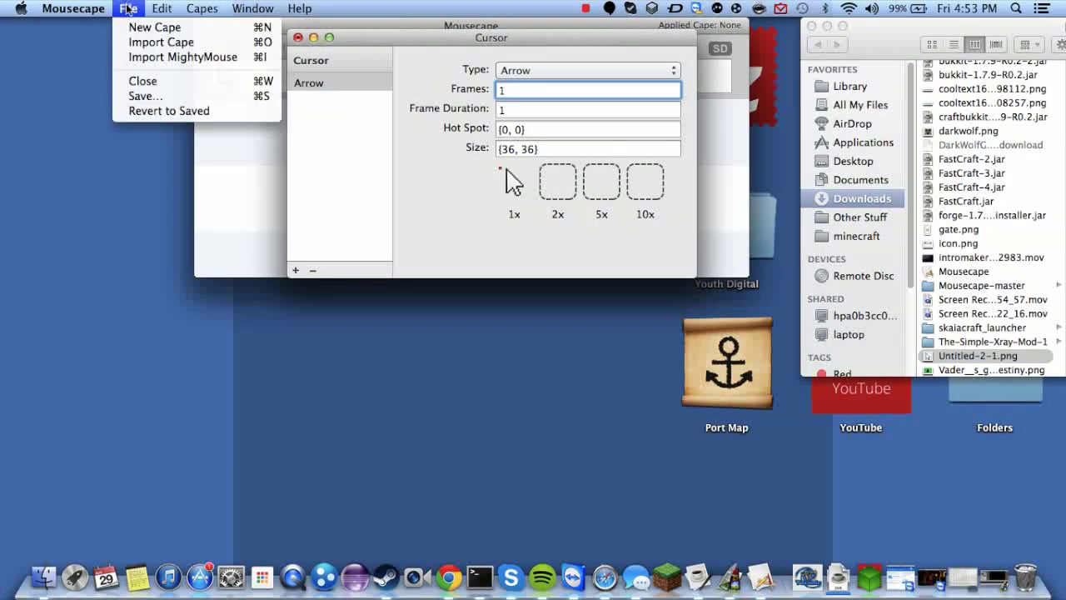
left_click(131, 96)
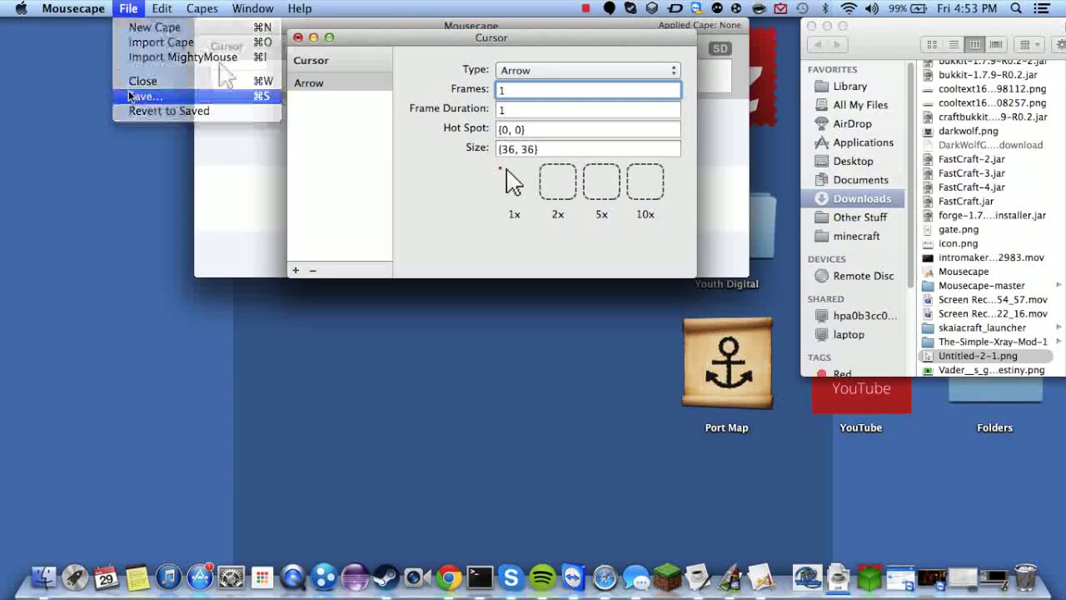
Close the cursor editor and apply the Cursor cape as the system cursor.
left_click(298, 37)
right_click(307, 71)
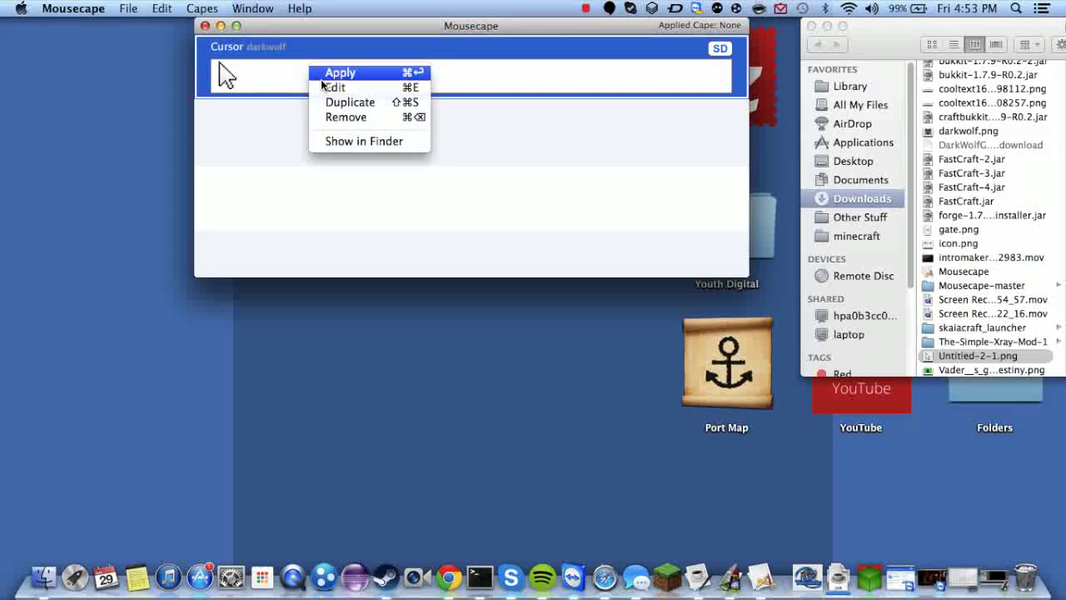
left_click(329, 73)
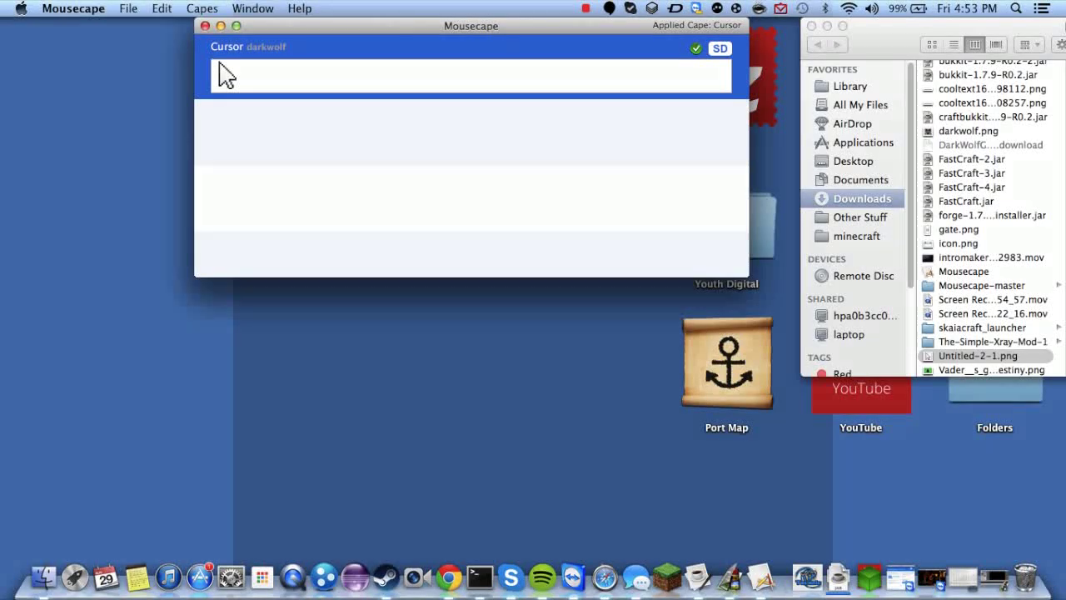
Close the Mousecape, Downloads and Safari windows, leaving the desktop clear.
left_click(205, 26)
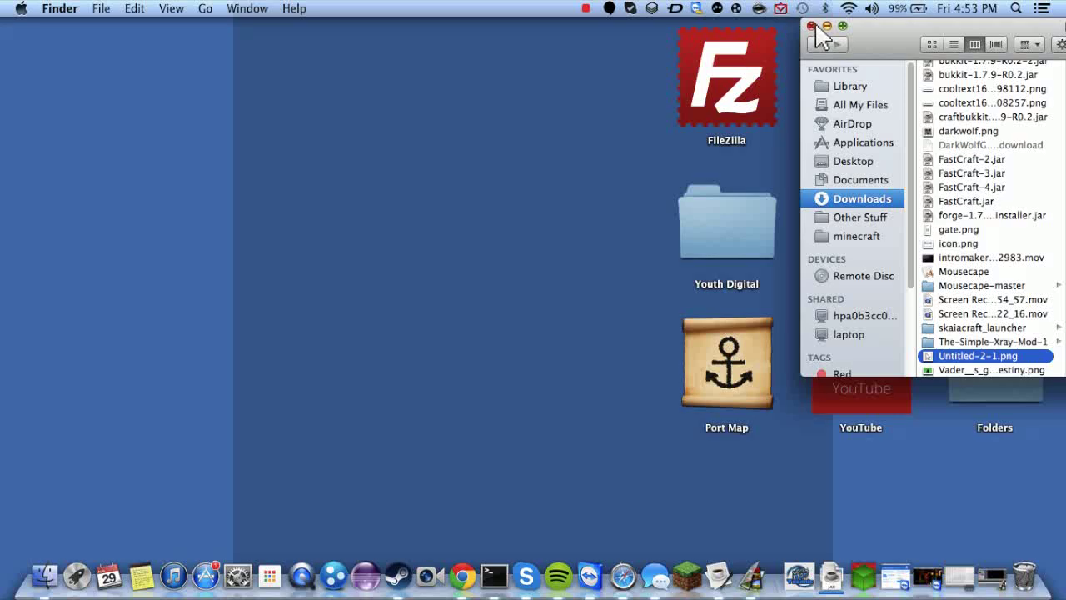
left_click_drag(871, 41, 266, 42)
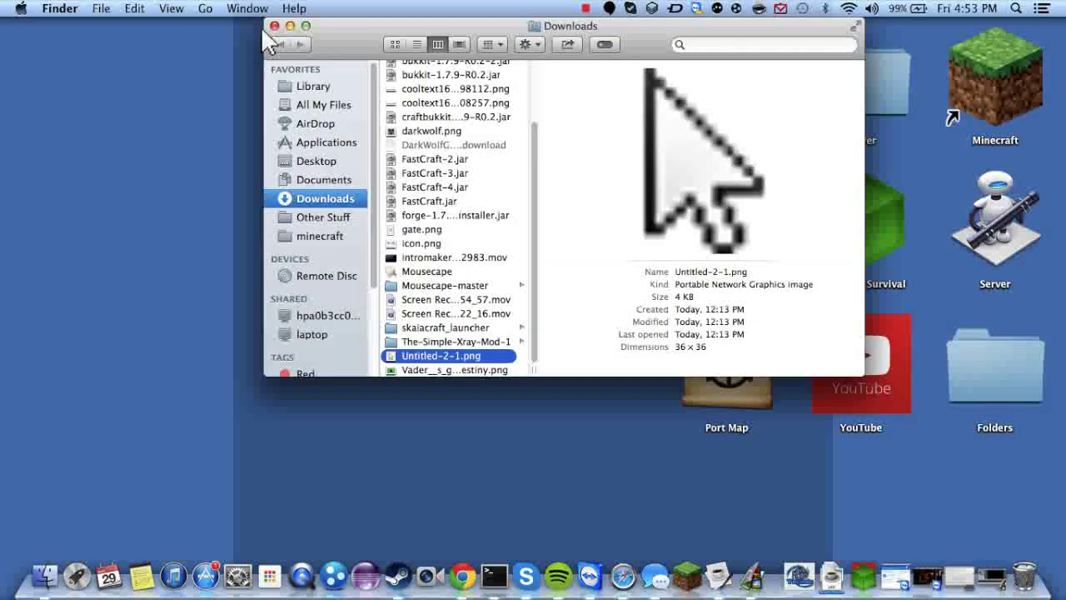
left_click(274, 26)
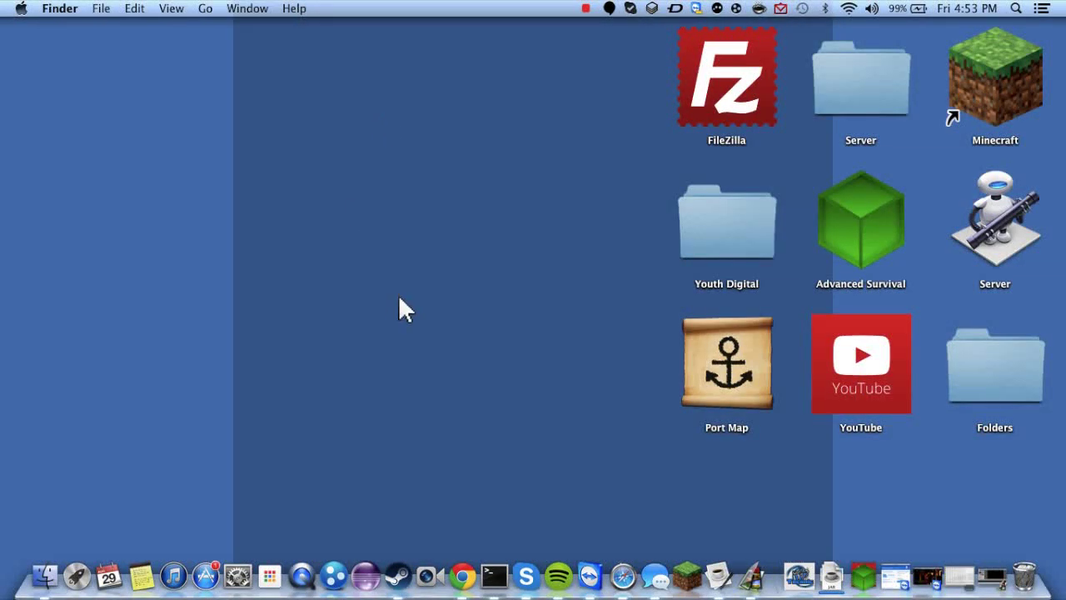
left_click(697, 342)
right_click(696, 343)
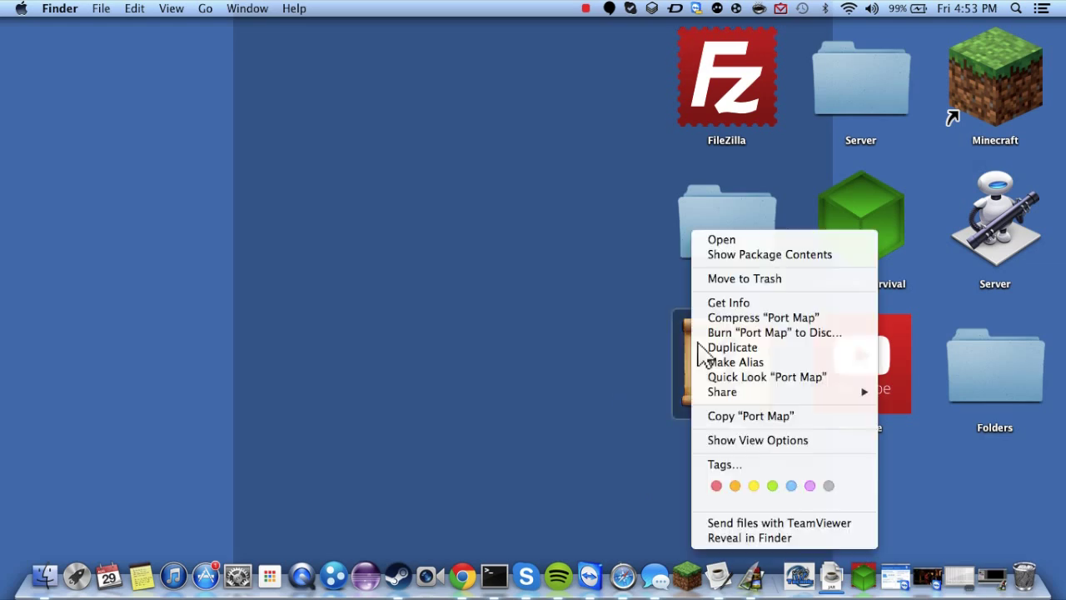
right_click(609, 327)
left_click(552, 310)
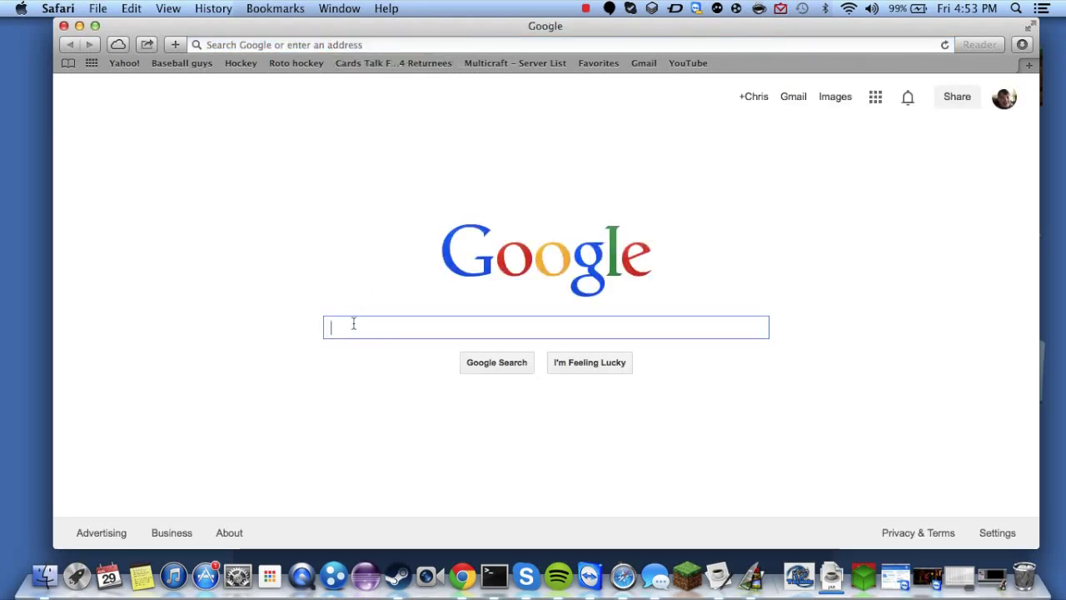
left_click(63, 26)
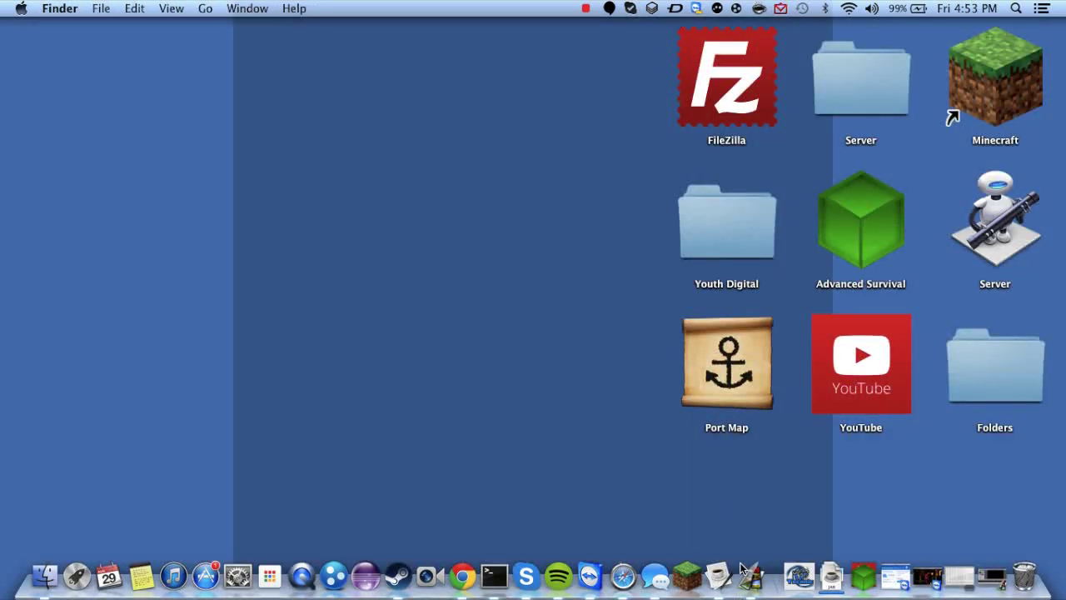
Relaunch Mousecape through Spotlight by searching 'mous'.
key("super+space")
type("n")
key("BackSpace")
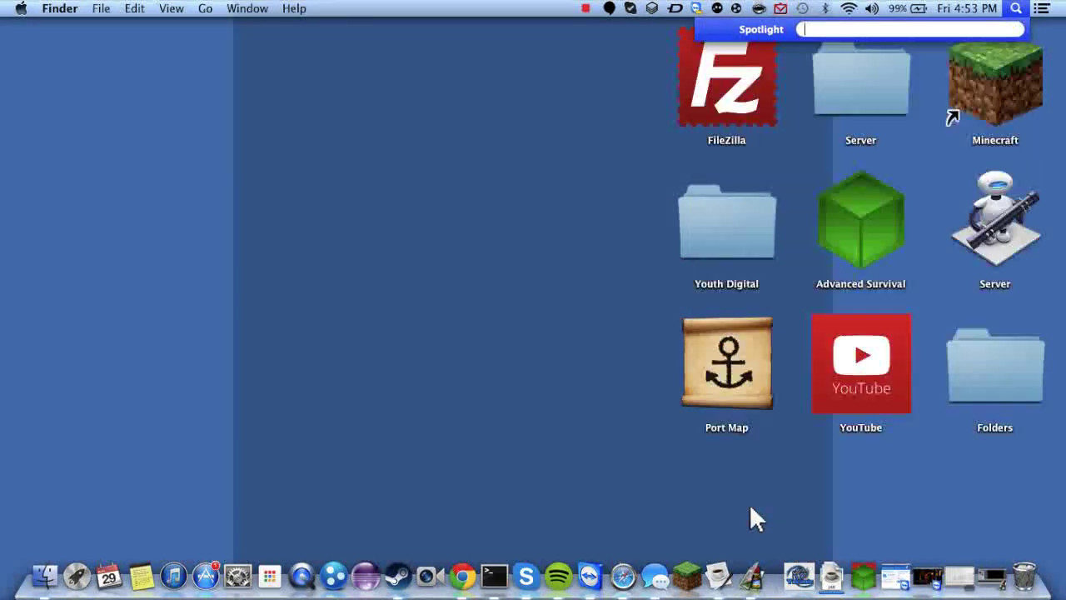
type("mous")
key("Return")
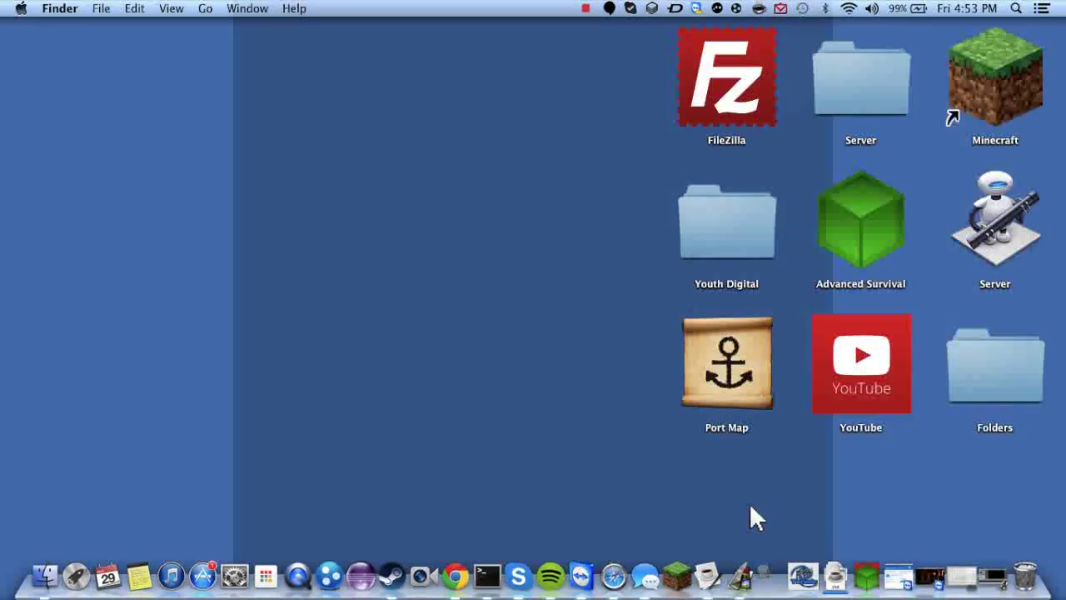
Create a new Unnamed cape with File > New Cape and open it in the cape editor.
right_click(297, 147)
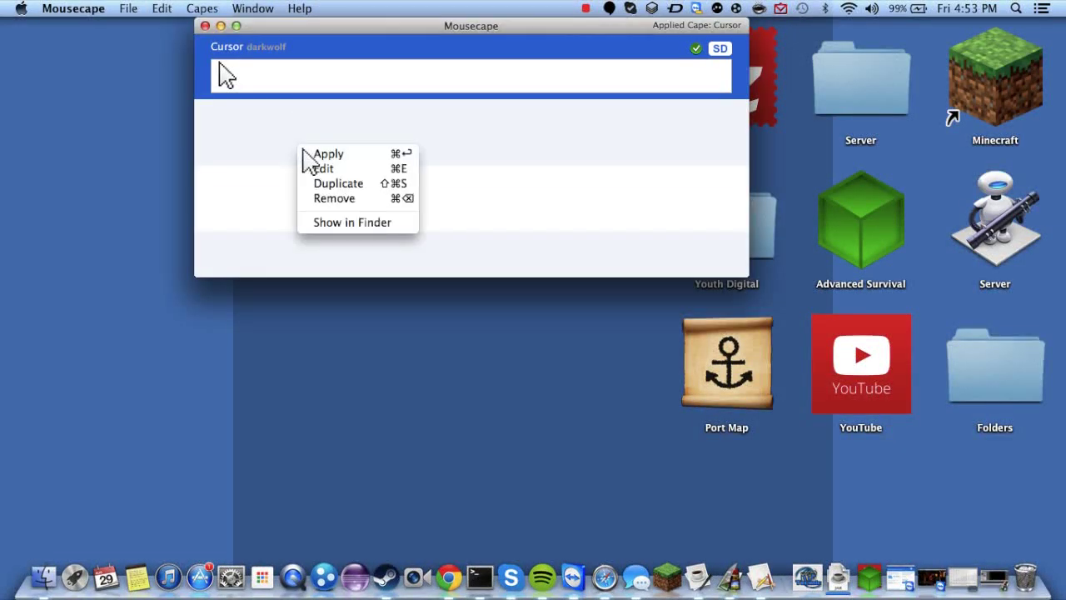
left_click(166, 25)
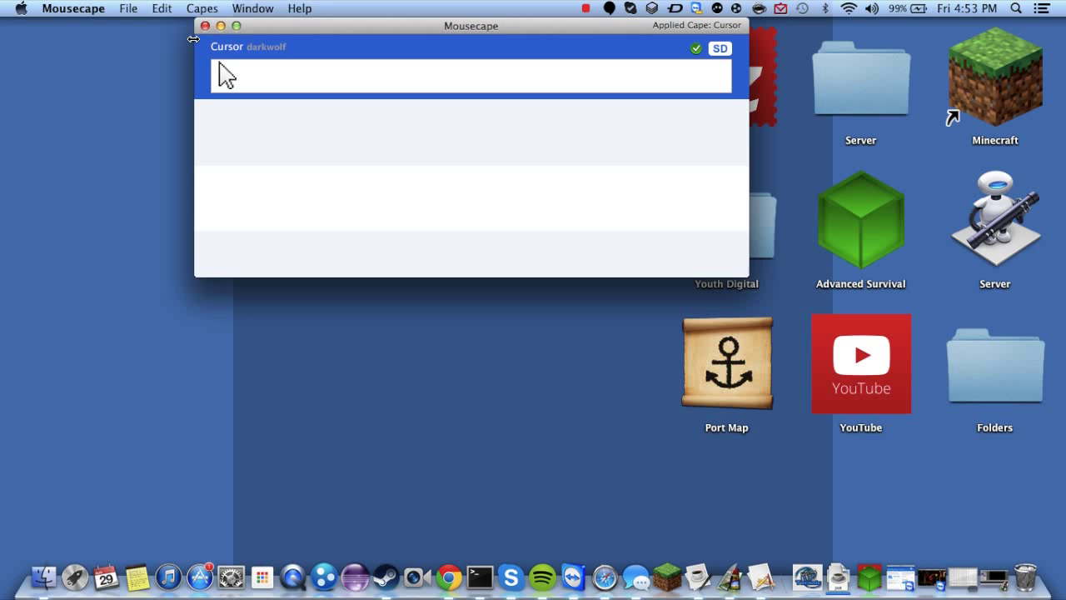
left_click(128, 9)
left_click(128, 9)
left_click(129, 8)
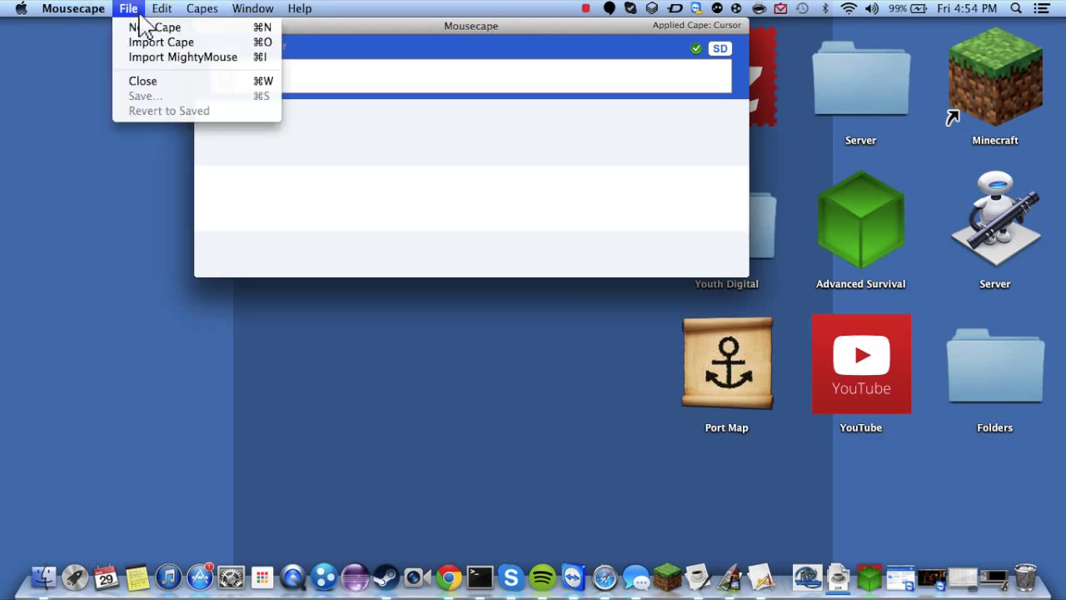
left_click(144, 32)
double_click(243, 138)
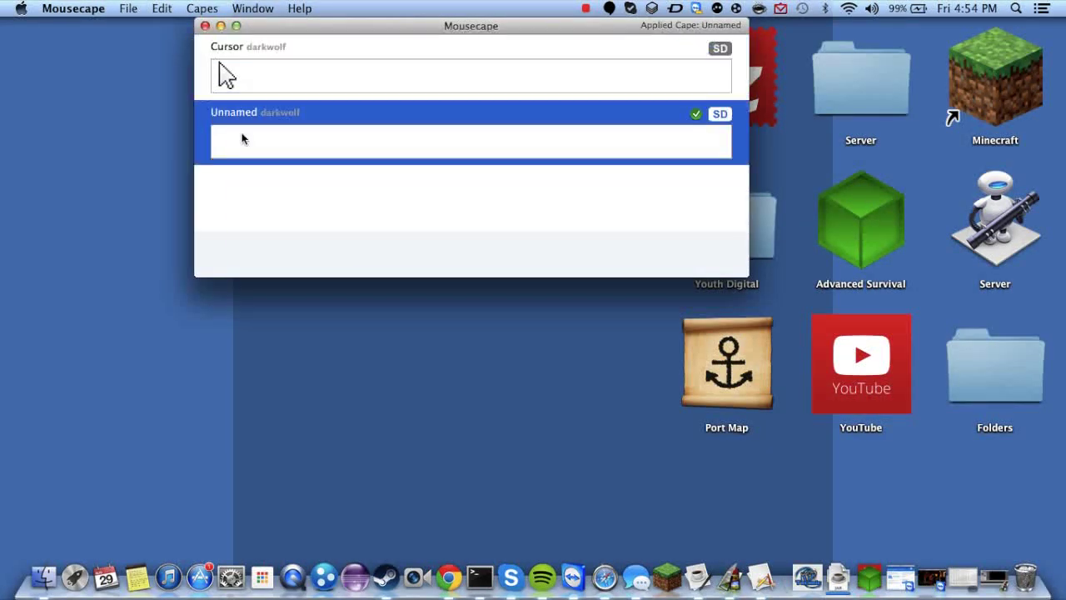
right_click(242, 138)
left_click(263, 154)
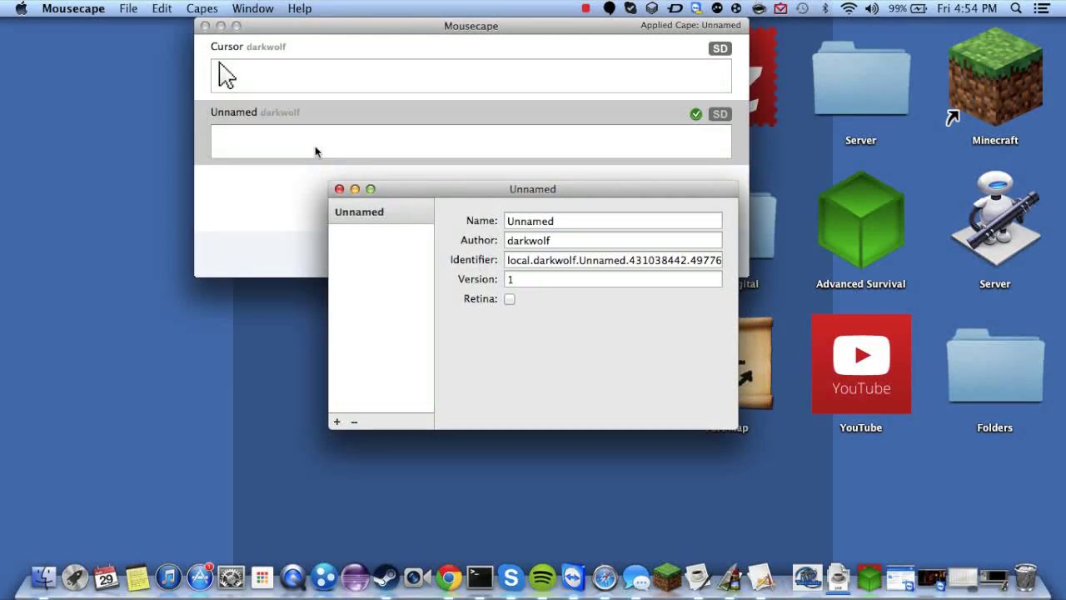
Re-apply the Cursor cape as the system cursor, then return to the Unnamed cape editor.
left_click(315, 148)
left_click(331, 79)
right_click(332, 77)
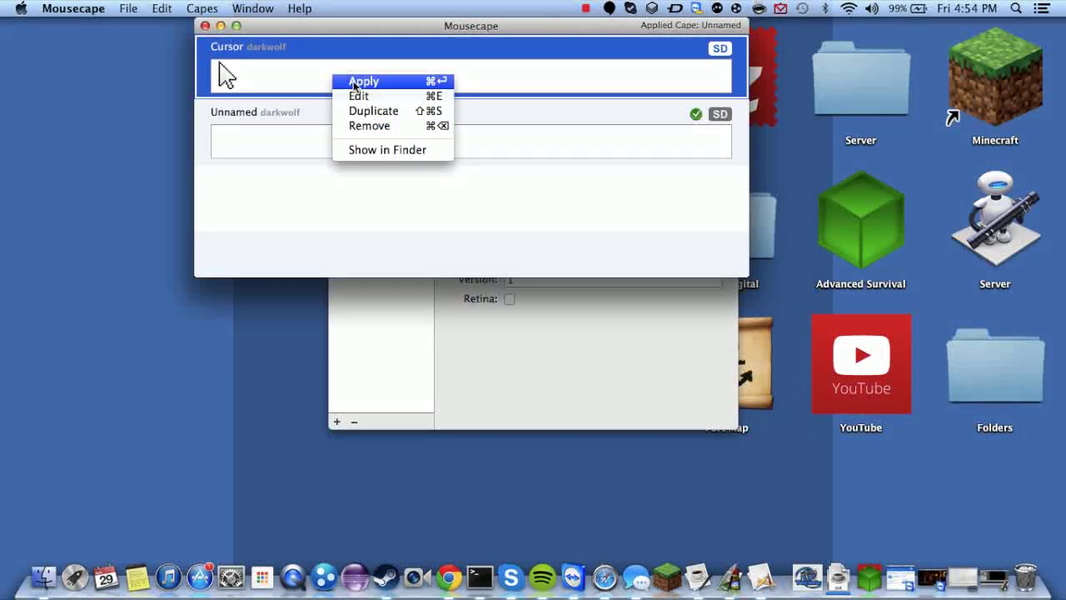
left_click(354, 82)
left_click(337, 138)
left_click(475, 307)
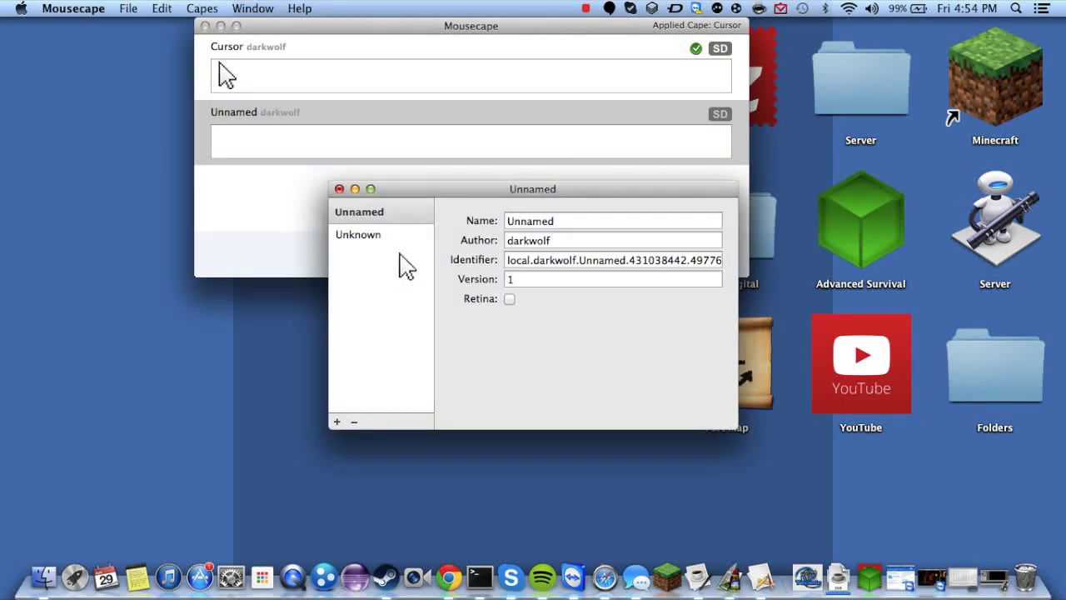
Browse the cursor type list for the new entry but leave its type as Unknown.
left_click(410, 236)
left_click(573, 223)
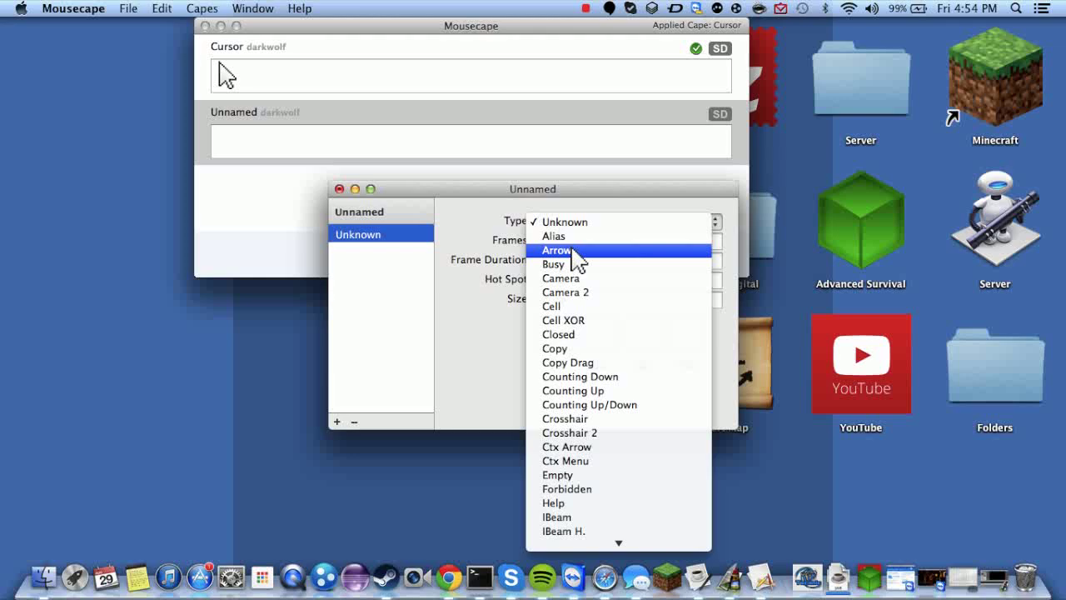
scroll(587, 327, "down", 2)
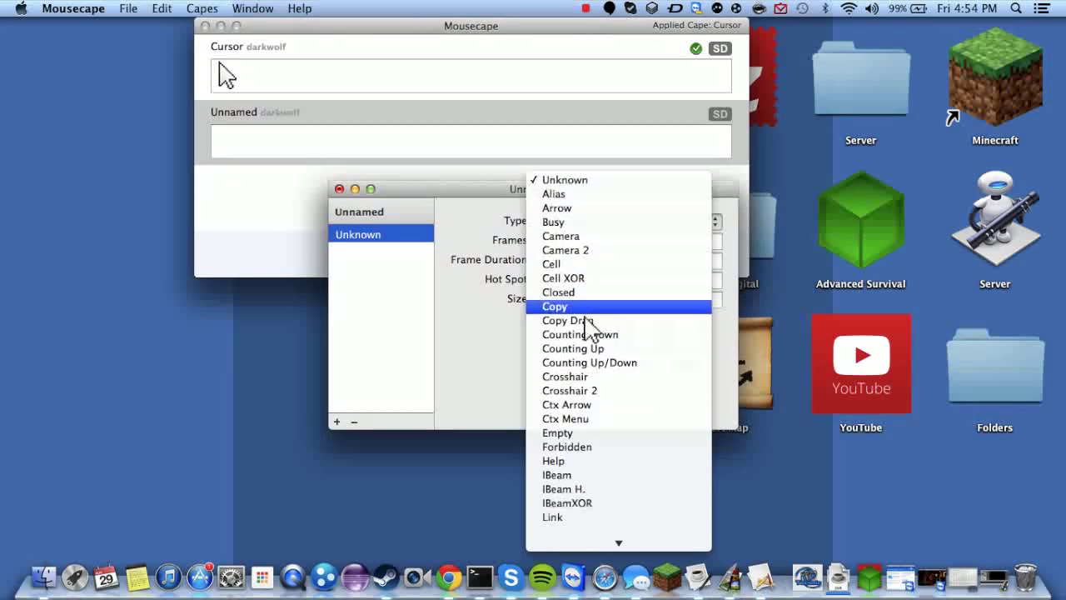
scroll(614, 409, "down", 6)
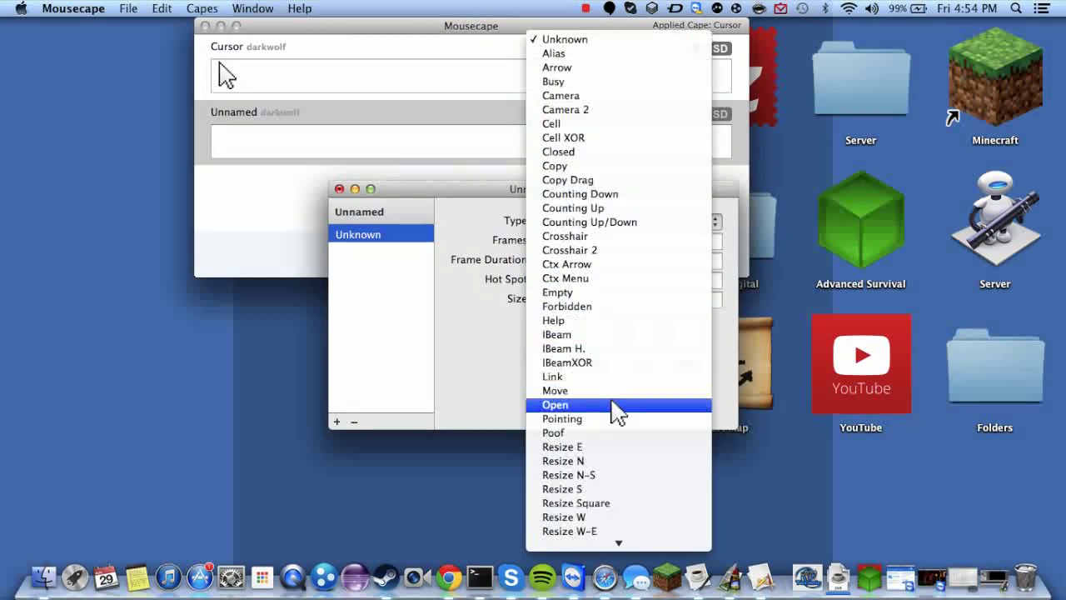
scroll(617, 412, "down", 8)
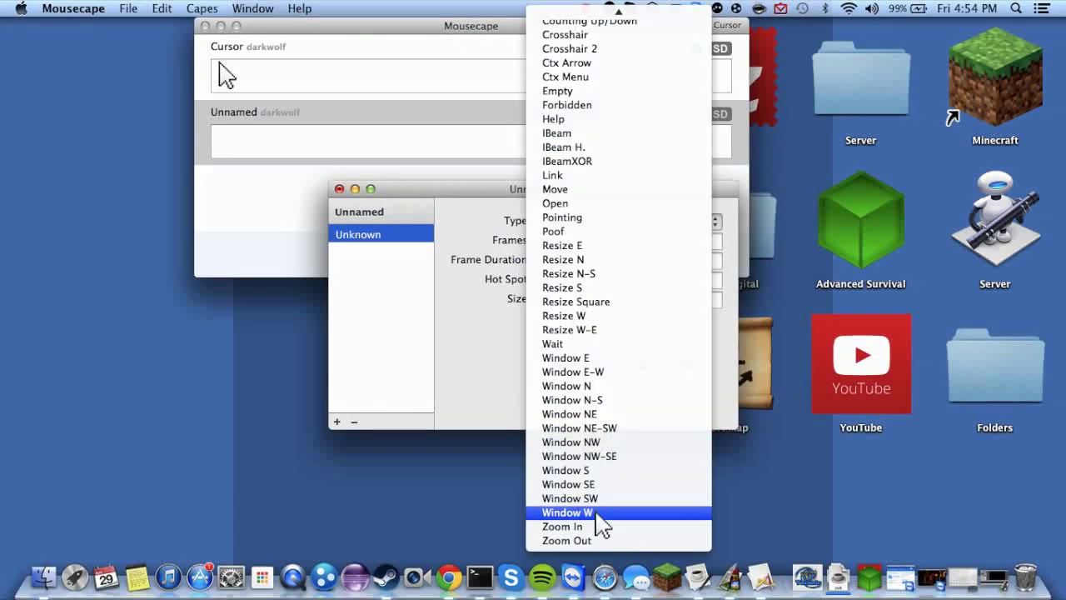
scroll(580, 265, "up", 1)
scroll(579, 265, "up", 3)
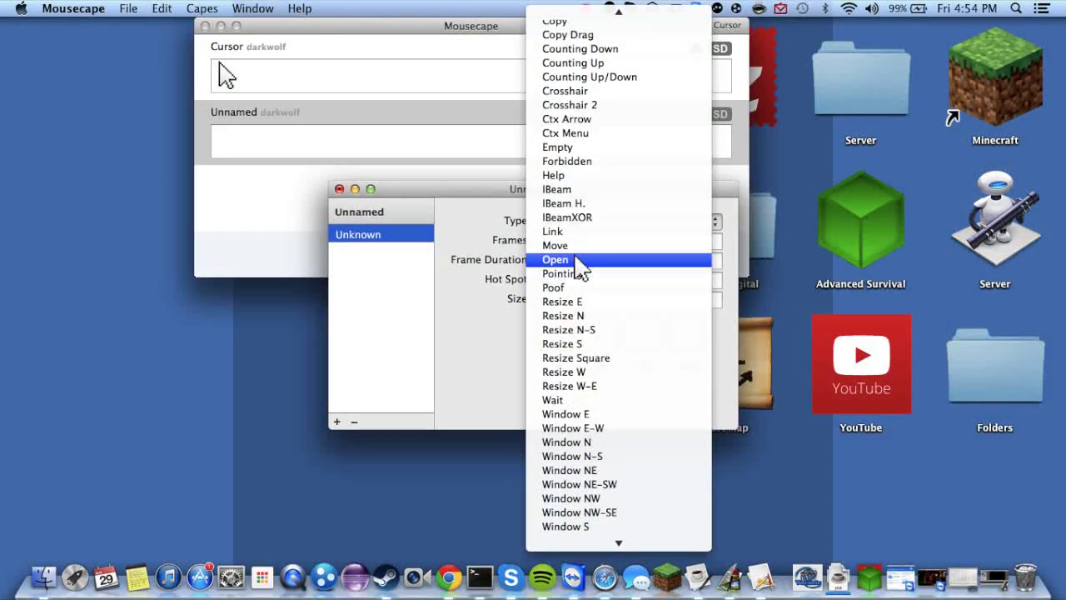
left_click(510, 283)
Close the Unnamed editor with Discard Changes, remove the Unnamed cape, and close the Mousecape window.
key("super+w")
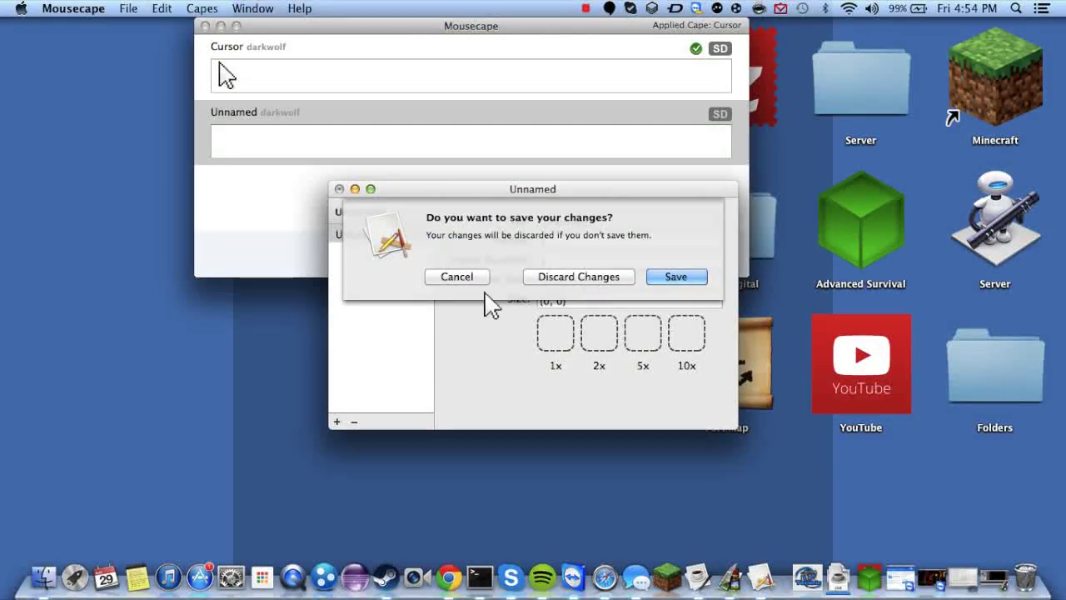
left_click(585, 280)
right_click(331, 139)
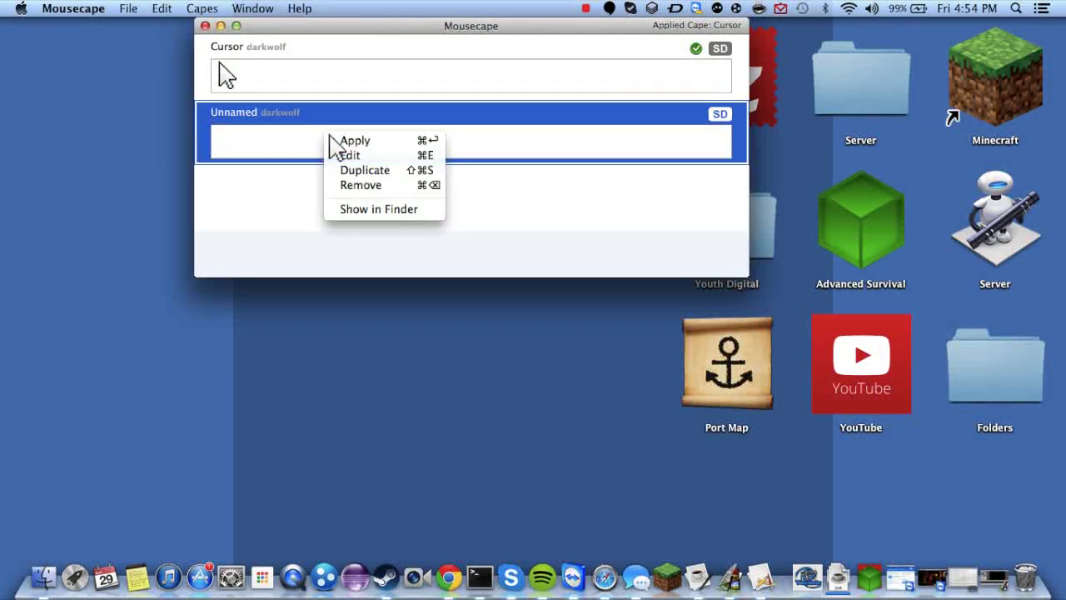
left_click(389, 185)
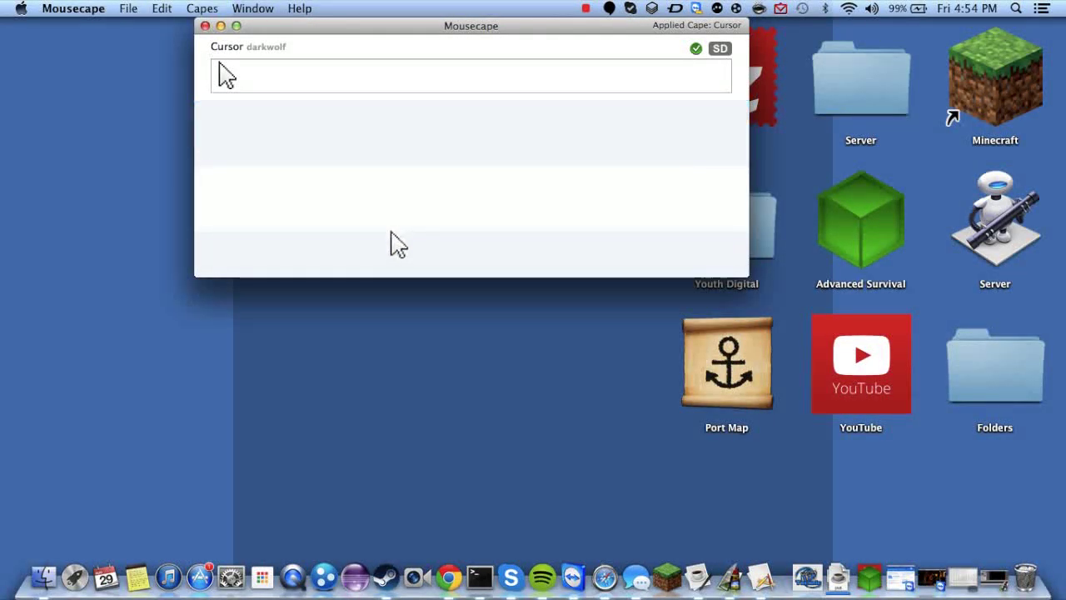
left_click(205, 26)
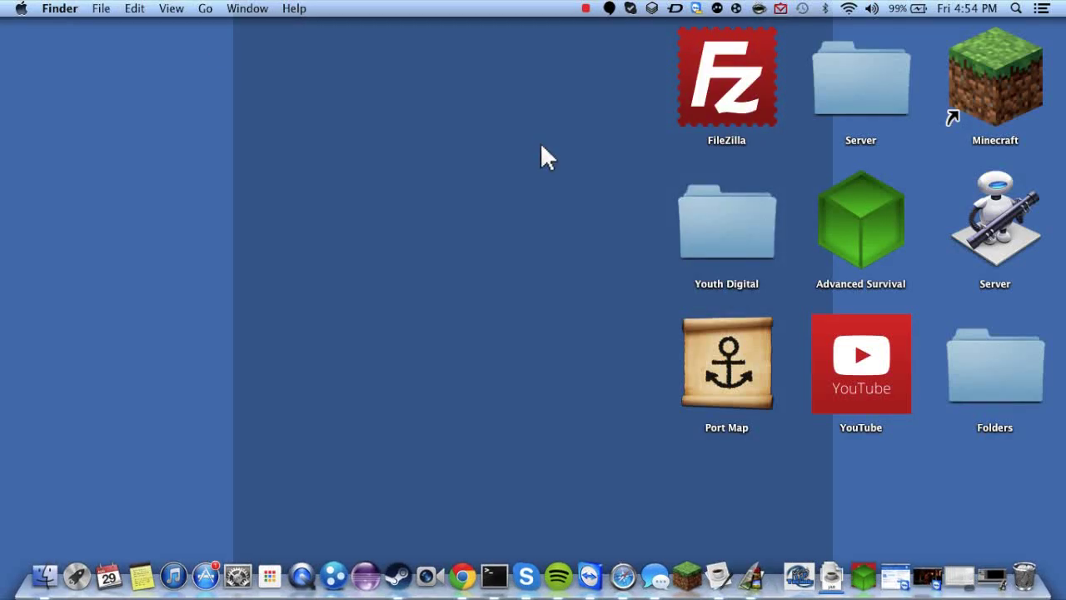
left_click_drag(214, 140, 561, 446)
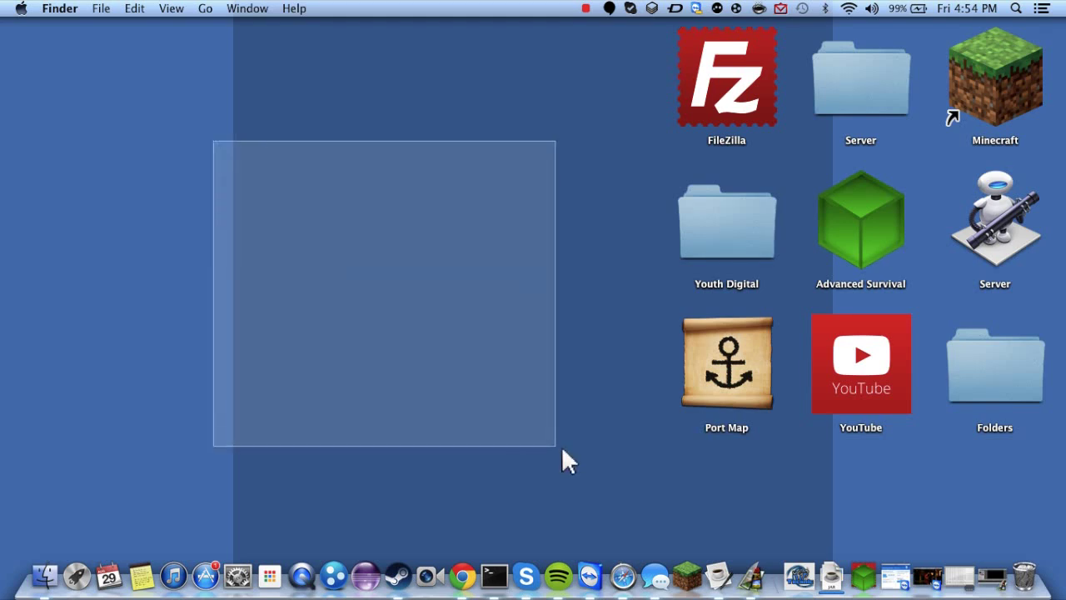